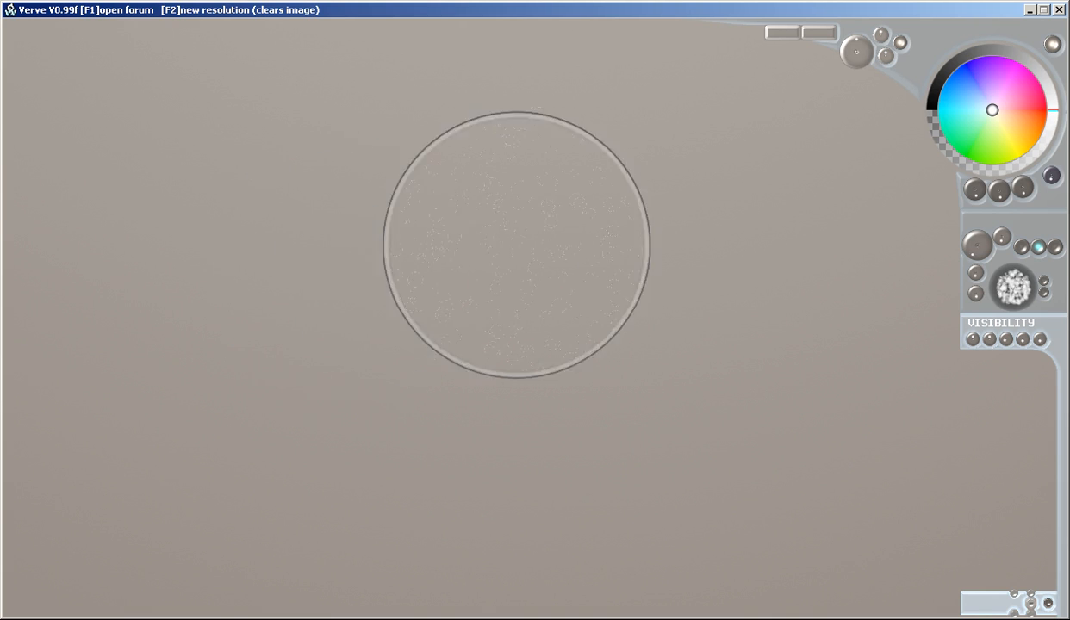
Cover the blank canvas with broad mirrored white strokes using a large brush.
{"action": "mouse_move", "coordinate": [432, 215]}
{"action": "left_mouse_down"}
{"action": "mouse_move", "coordinate": [518, 282]}
{"action": "mouse_move", "coordinate": [57, 167]}
{"action": "mouse_move", "coordinate": [79, 424]}
{"action": "mouse_move", "coordinate": [727, 303]}
{"action": "left_mouse_up"}
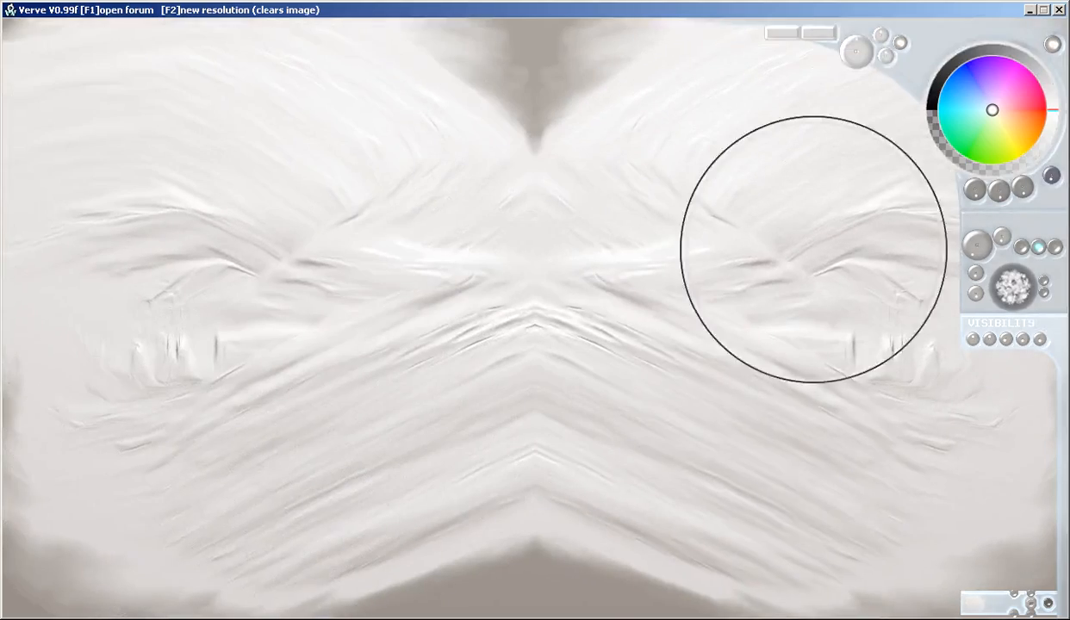
{"action": "mouse_move", "coordinate": [358, 243]}
{"action": "left_mouse_down"}
{"action": "mouse_move", "coordinate": [334, 289]}
{"action": "mouse_move", "coordinate": [442, 146]}
{"action": "mouse_move", "coordinate": [57, 478]}
{"action": "left_mouse_up"}
Switch the canvas mirroring off and on to compare the mirrored and unmirrored painting, ending with it mirrored.
{"action": "key", "text": "m"}
{"action": "key", "text": "m"}
{"action": "key", "text": "m"}
{"action": "key", "text": "m"}
{"action": "key", "text": "m"}
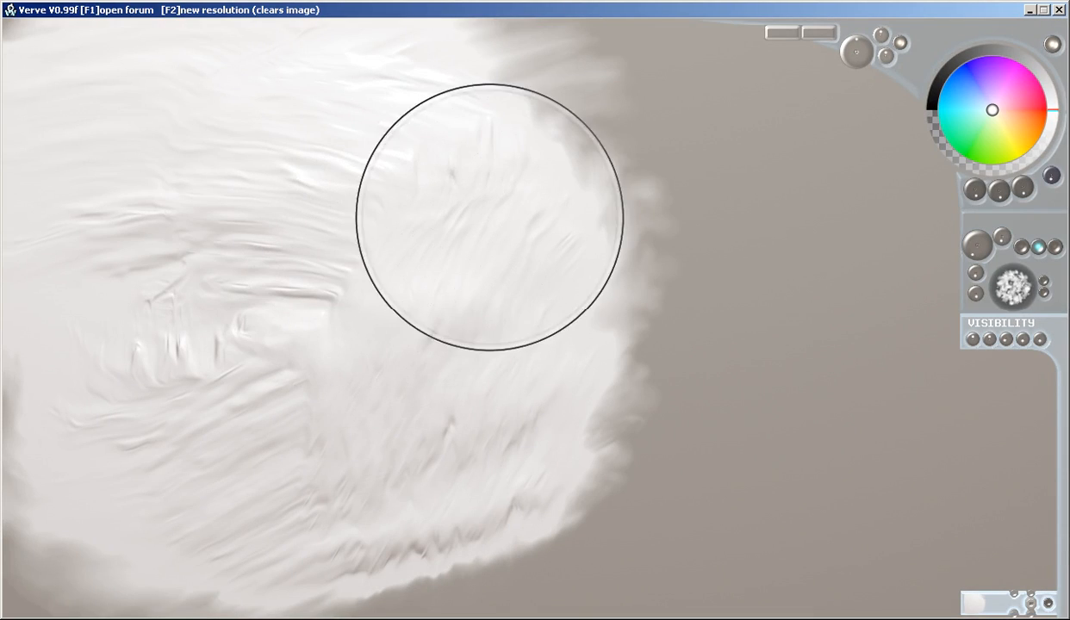
{"action": "key", "text": "m"}
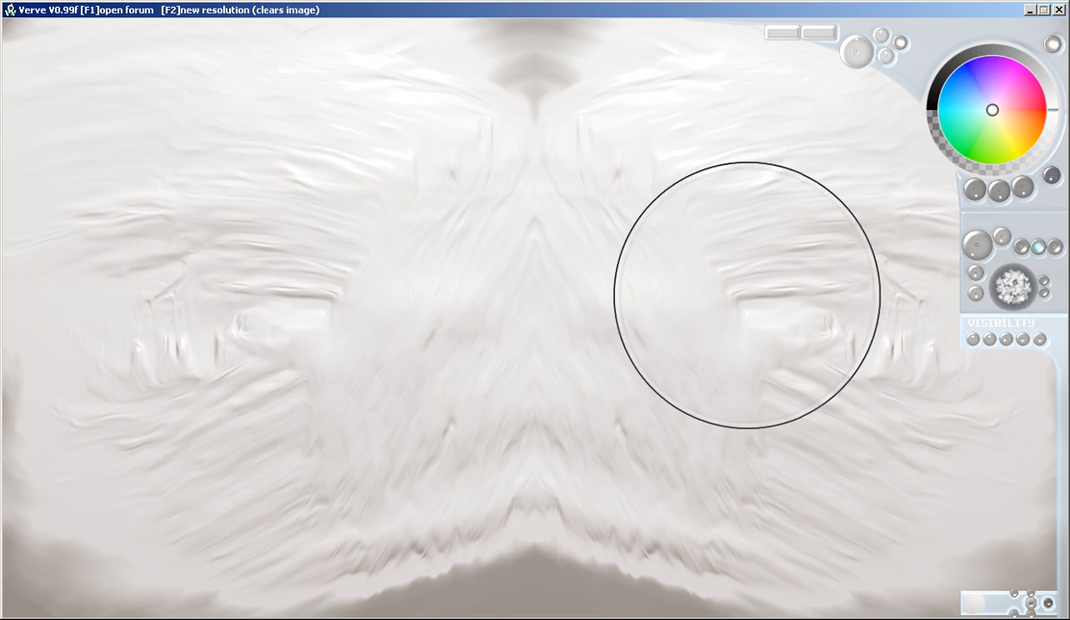
{"action": "key", "text": "m"}
{"action": "key", "text": "m"}
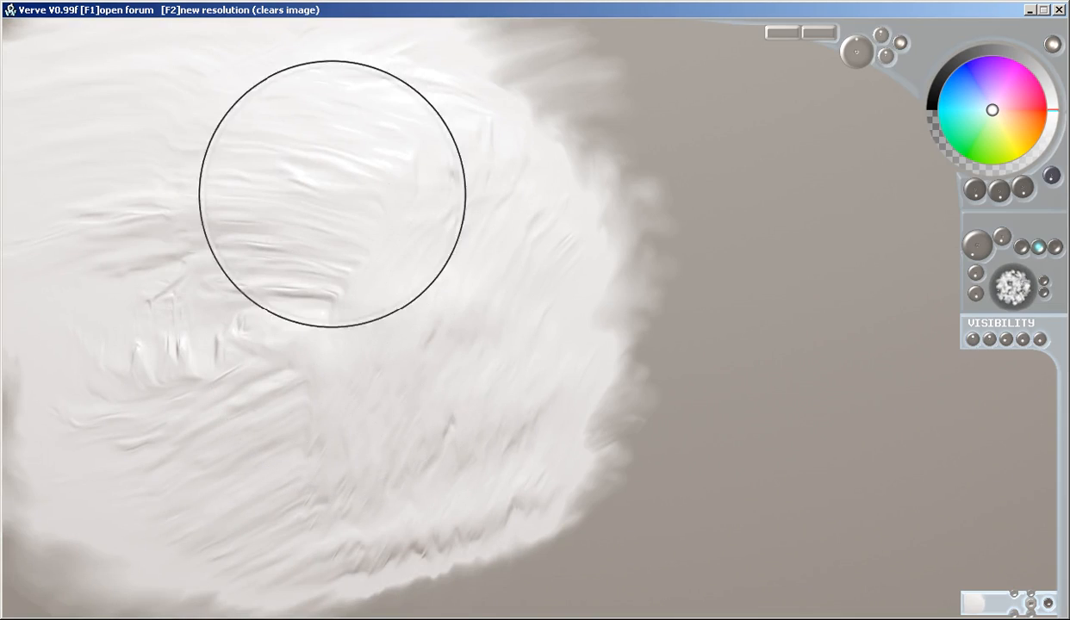
{"action": "key", "text": "m"}
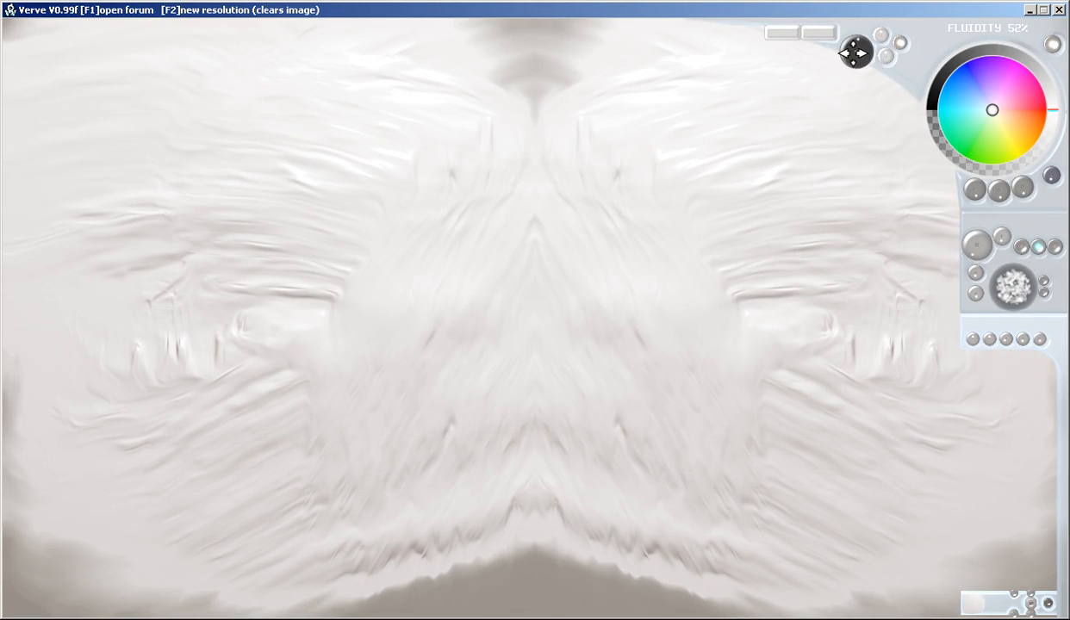
Smear the white paint across the middle of the canvas with fluid strokes and turn drying on.
{"action": "mouse_move", "coordinate": [454, 263]}
{"action": "left_mouse_down"}
{"action": "mouse_move", "coordinate": [251, 287]}
{"action": "mouse_move", "coordinate": [335, 191]}
{"action": "mouse_move", "coordinate": [210, 458]}
{"action": "mouse_move", "coordinate": [277, 465]}
{"action": "mouse_move", "coordinate": [269, 323]}
{"action": "mouse_move", "coordinate": [182, 277]}
{"action": "mouse_move", "coordinate": [552, 198]}
{"action": "left_mouse_up"}
{"action": "left_click", "coordinate": [900, 43]}
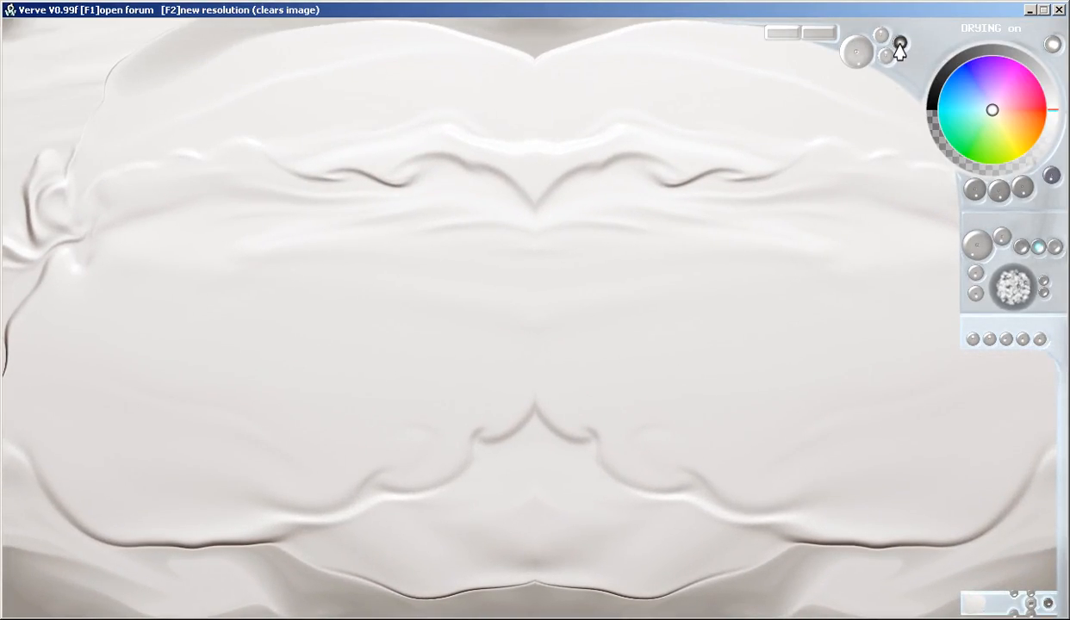
{"action": "mouse_move", "coordinate": [448, 220]}
{"action": "left_mouse_down"}
{"action": "mouse_move", "coordinate": [425, 224]}
{"action": "mouse_move", "coordinate": [670, 224]}
{"action": "mouse_move", "coordinate": [724, 194]}
{"action": "mouse_move", "coordinate": [210, 251]}
{"action": "mouse_move", "coordinate": [399, 179]}
{"action": "mouse_move", "coordinate": [287, 315]}
{"action": "mouse_move", "coordinate": [295, 472]}
{"action": "mouse_move", "coordinate": [377, 348]}
{"action": "mouse_move", "coordinate": [517, 285]}
{"action": "left_mouse_up"}
Choose a dark blue, paint swirling mirrored strokes across the canvas, and turn drying off.
{"action": "left_click", "coordinate": [966, 83]}
{"action": "left_click", "coordinate": [986, 53]}
{"action": "mouse_move", "coordinate": [461, 256]}
{"action": "left_mouse_down"}
{"action": "mouse_move", "coordinate": [439, 237]}
{"action": "mouse_move", "coordinate": [368, 358]}
{"action": "mouse_move", "coordinate": [330, 155]}
{"action": "mouse_move", "coordinate": [279, 203]}
{"action": "mouse_move", "coordinate": [215, 210]}
{"action": "mouse_move", "coordinate": [299, 167]}
{"action": "mouse_move", "coordinate": [154, 431]}
{"action": "mouse_move", "coordinate": [430, 514]}
{"action": "mouse_move", "coordinate": [447, 322]}
{"action": "mouse_move", "coordinate": [370, 262]}
{"action": "mouse_move", "coordinate": [327, 425]}
{"action": "mouse_move", "coordinate": [447, 304]}
{"action": "mouse_move", "coordinate": [394, 329]}
{"action": "mouse_move", "coordinate": [383, 305]}
{"action": "mouse_move", "coordinate": [302, 336]}
{"action": "mouse_move", "coordinate": [310, 468]}
{"action": "mouse_move", "coordinate": [226, 294]}
{"action": "mouse_move", "coordinate": [274, 327]}
{"action": "mouse_move", "coordinate": [162, 410]}
{"action": "mouse_move", "coordinate": [372, 313]}
{"action": "mouse_move", "coordinate": [232, 179]}
{"action": "mouse_move", "coordinate": [490, 287]}
{"action": "mouse_move", "coordinate": [818, 159]}
{"action": "left_mouse_up"}
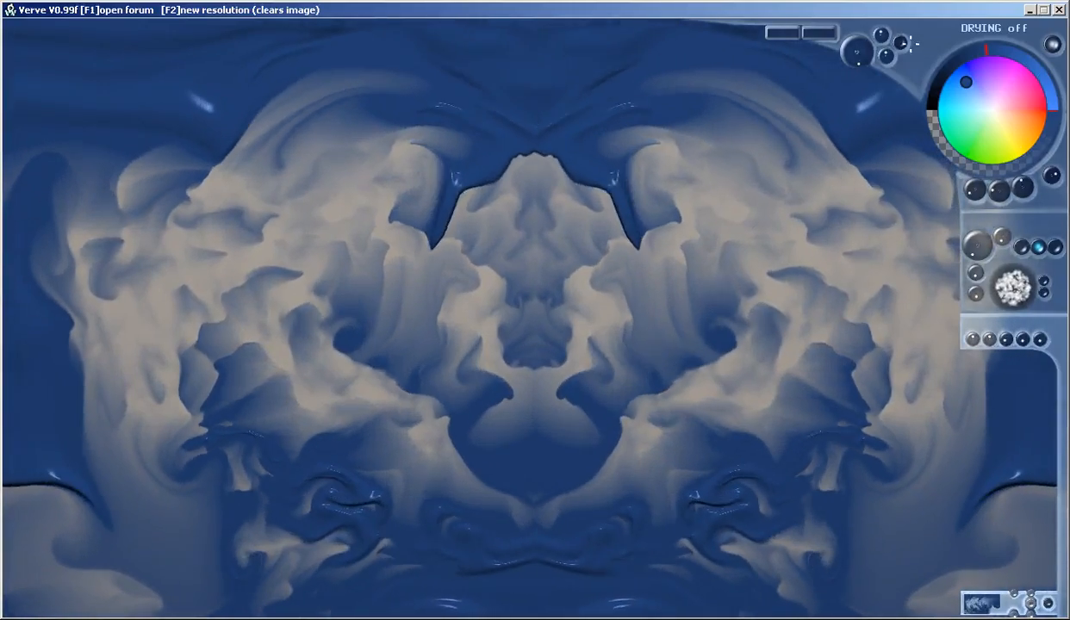
{"action": "left_click", "coordinate": [901, 42]}
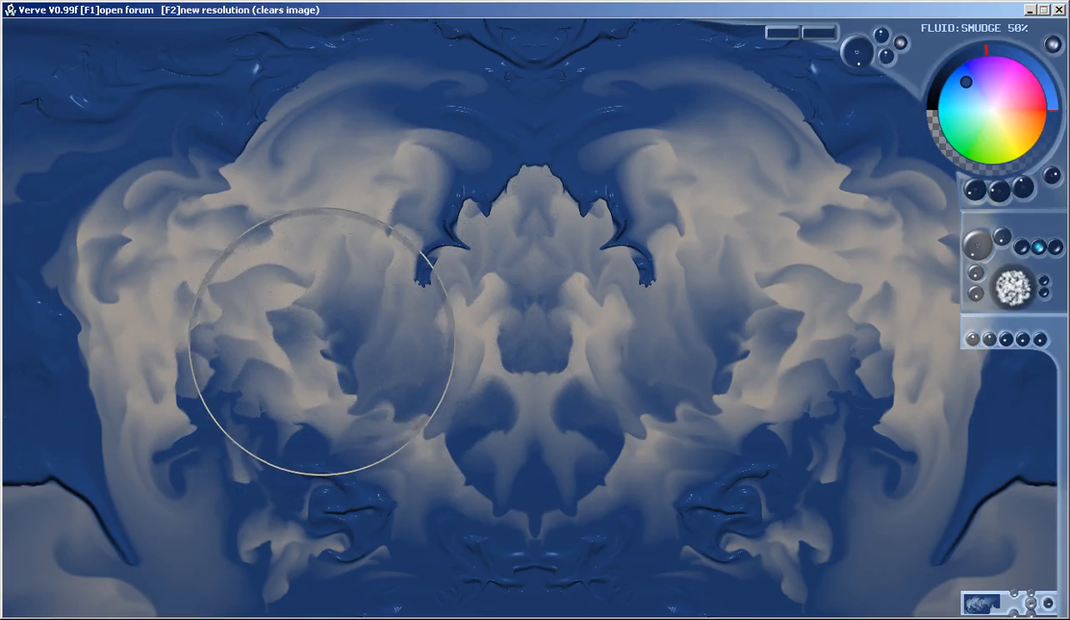
Smudge the pale areas and fill them with thick dark blue strokes on both sides of the centre, using smaller brushes.
{"action": "mouse_move", "coordinate": [433, 284]}
{"action": "left_mouse_down"}
{"action": "mouse_move", "coordinate": [330, 267]}
{"action": "mouse_move", "coordinate": [305, 209]}
{"action": "left_mouse_up"}
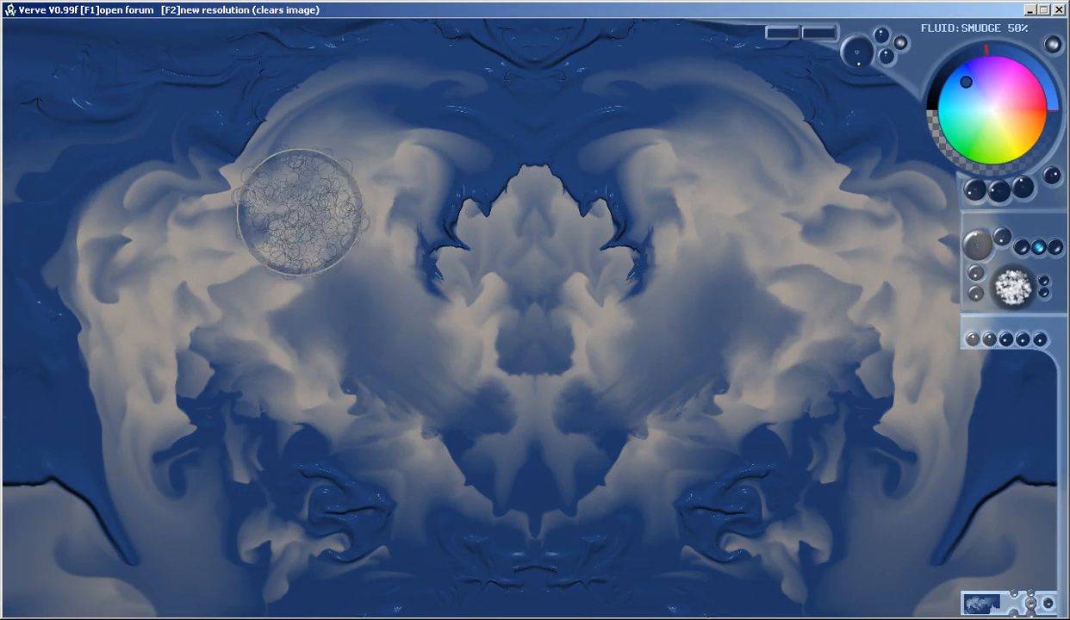
{"action": "mouse_move", "coordinate": [381, 177]}
{"action": "left_mouse_down"}
{"action": "mouse_move", "coordinate": [442, 411]}
{"action": "mouse_move", "coordinate": [387, 227]}
{"action": "mouse_move", "coordinate": [477, 232]}
{"action": "mouse_move", "coordinate": [480, 177]}
{"action": "mouse_move", "coordinate": [275, 263]}
{"action": "mouse_move", "coordinate": [370, 430]}
{"action": "mouse_move", "coordinate": [346, 160]}
{"action": "mouse_move", "coordinate": [405, 359]}
{"action": "mouse_move", "coordinate": [452, 155]}
{"action": "left_mouse_up"}
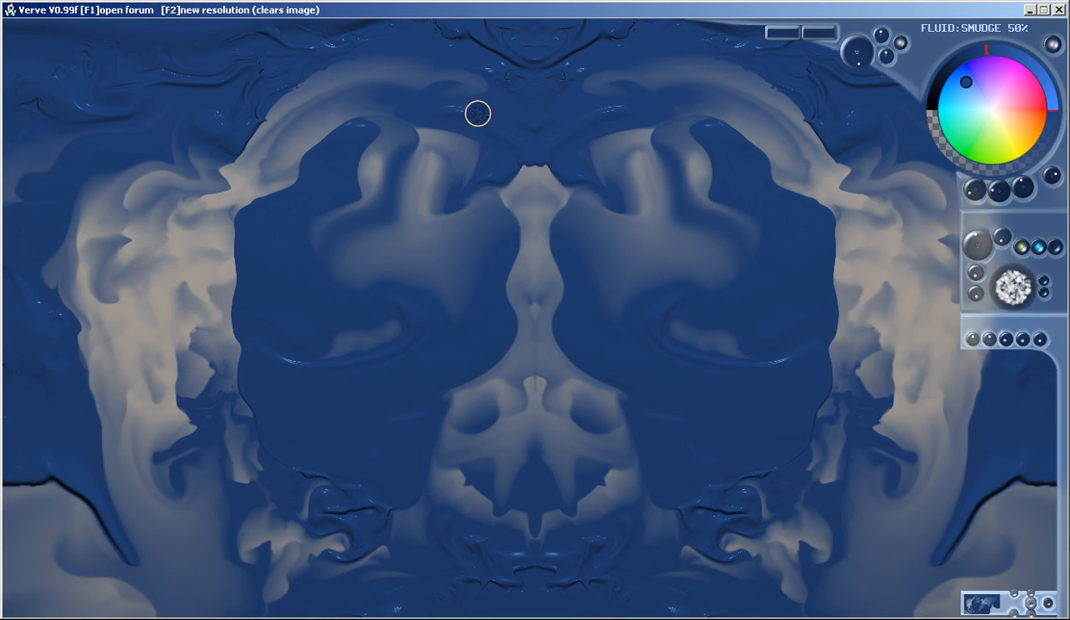
{"action": "left_click_drag", "start_coordinate": [480, 110], "coordinate": [358, 224]}
{"action": "mouse_move", "coordinate": [311, 320]}
{"action": "left_mouse_down"}
{"action": "mouse_move", "coordinate": [214, 354]}
{"action": "mouse_move", "coordinate": [409, 379]}
{"action": "mouse_move", "coordinate": [341, 224]}
{"action": "mouse_move", "coordinate": [315, 301]}
{"action": "mouse_move", "coordinate": [294, 439]}
{"action": "mouse_move", "coordinate": [322, 255]}
{"action": "mouse_move", "coordinate": [494, 282]}
{"action": "left_mouse_up"}
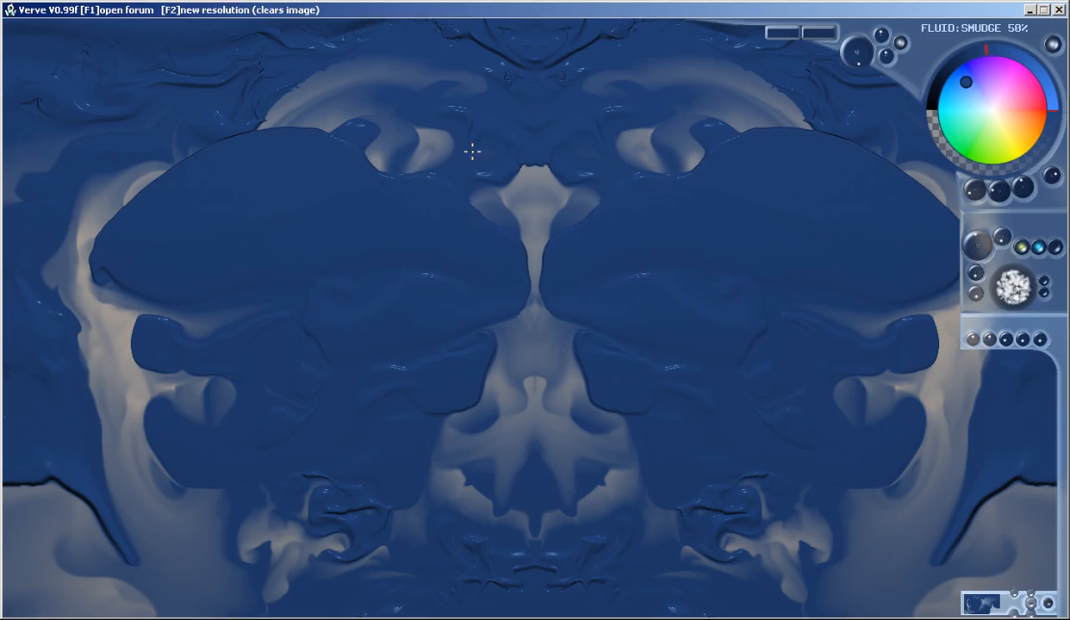
Paint thick orange shapes over the blue and streak them outward with the bristles set to 5%.
{"action": "mouse_move", "coordinate": [371, 190]}
{"action": "left_mouse_down"}
{"action": "mouse_move", "coordinate": [263, 322]}
{"action": "mouse_move", "coordinate": [478, 235]}
{"action": "mouse_move", "coordinate": [456, 96]}
{"action": "mouse_move", "coordinate": [318, 104]}
{"action": "mouse_move", "coordinate": [423, 322]}
{"action": "mouse_move", "coordinate": [417, 401]}
{"action": "mouse_move", "coordinate": [439, 490]}
{"action": "mouse_move", "coordinate": [231, 237]}
{"action": "mouse_move", "coordinate": [272, 267]}
{"action": "mouse_move", "coordinate": [339, 275]}
{"action": "mouse_move", "coordinate": [120, 172]}
{"action": "left_mouse_up"}
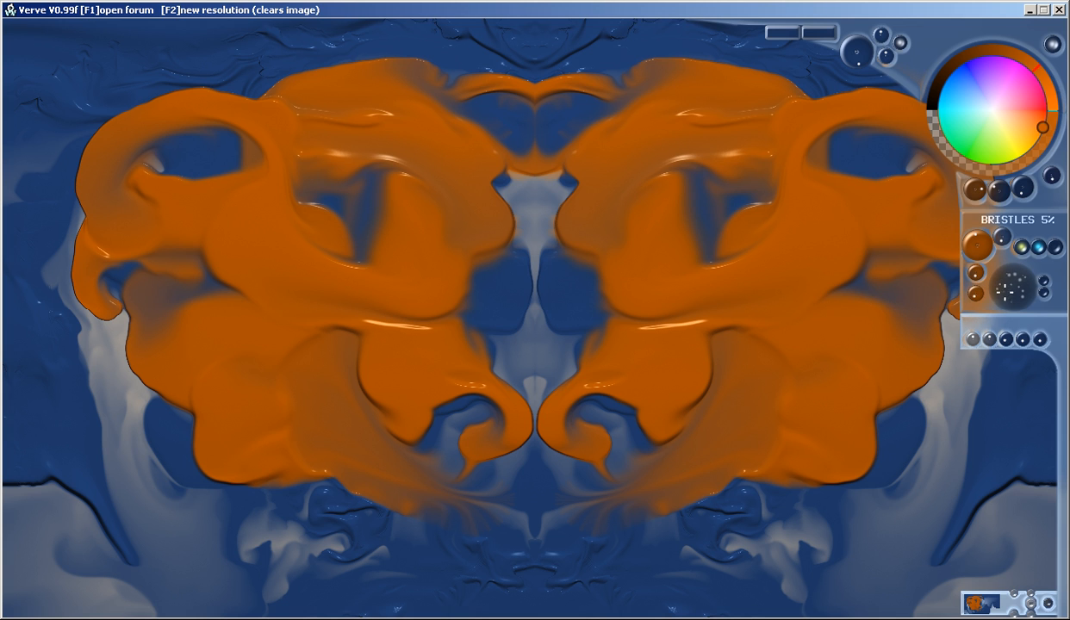
{"action": "mouse_move", "coordinate": [517, 236]}
{"action": "left_mouse_down"}
{"action": "mouse_move", "coordinate": [112, 248]}
{"action": "mouse_move", "coordinate": [143, 136]}
{"action": "mouse_move", "coordinate": [182, 80]}
{"action": "mouse_move", "coordinate": [47, 318]}
{"action": "left_mouse_up"}
{"action": "left_click_drag", "start_coordinate": [345, 207], "coordinate": [169, 426]}
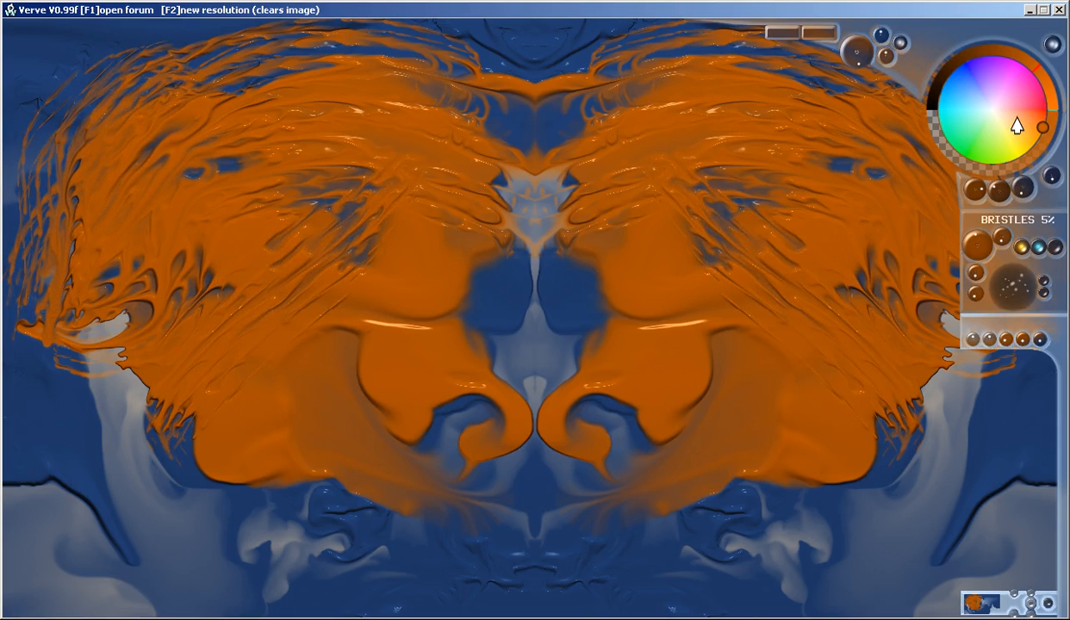
Extend the orange with repeated bristle strokes sweeping from the upper centre down to the lower edges.
{"action": "mouse_move", "coordinate": [427, 178]}
{"action": "left_mouse_down"}
{"action": "mouse_move", "coordinate": [195, 410]}
{"action": "mouse_move", "coordinate": [176, 445]}
{"action": "left_mouse_up"}
{"action": "mouse_move", "coordinate": [414, 194]}
{"action": "left_mouse_down"}
{"action": "mouse_move", "coordinate": [306, 274]}
{"action": "mouse_move", "coordinate": [181, 439]}
{"action": "left_mouse_up"}
{"action": "mouse_move", "coordinate": [448, 130]}
{"action": "left_mouse_down"}
{"action": "mouse_move", "coordinate": [216, 311]}
{"action": "mouse_move", "coordinate": [159, 422]}
{"action": "left_mouse_up"}
{"action": "mouse_move", "coordinate": [435, 97]}
{"action": "left_mouse_down"}
{"action": "mouse_move", "coordinate": [413, 103]}
{"action": "mouse_move", "coordinate": [196, 400]}
{"action": "mouse_move", "coordinate": [173, 482]}
{"action": "left_mouse_up"}
{"action": "mouse_move", "coordinate": [396, 263]}
{"action": "left_mouse_down"}
{"action": "mouse_move", "coordinate": [287, 420]}
{"action": "mouse_move", "coordinate": [246, 504]}
{"action": "left_mouse_up"}
{"action": "right_click", "coordinate": [453, 260]}
{"action": "mouse_move", "coordinate": [452, 259]}
{"action": "left_mouse_down"}
{"action": "mouse_move", "coordinate": [255, 444]}
{"action": "mouse_move", "coordinate": [275, 291]}
{"action": "mouse_move", "coordinate": [213, 182]}
{"action": "mouse_move", "coordinate": [232, 428]}
{"action": "mouse_move", "coordinate": [324, 406]}
{"action": "mouse_move", "coordinate": [427, 558]}
{"action": "mouse_move", "coordinate": [445, 326]}
{"action": "mouse_move", "coordinate": [482, 190]}
{"action": "mouse_move", "coordinate": [138, 99]}
{"action": "mouse_move", "coordinate": [86, 521]}
{"action": "mouse_move", "coordinate": [457, 310]}
{"action": "mouse_move", "coordinate": [465, 411]}
{"action": "left_mouse_up"}
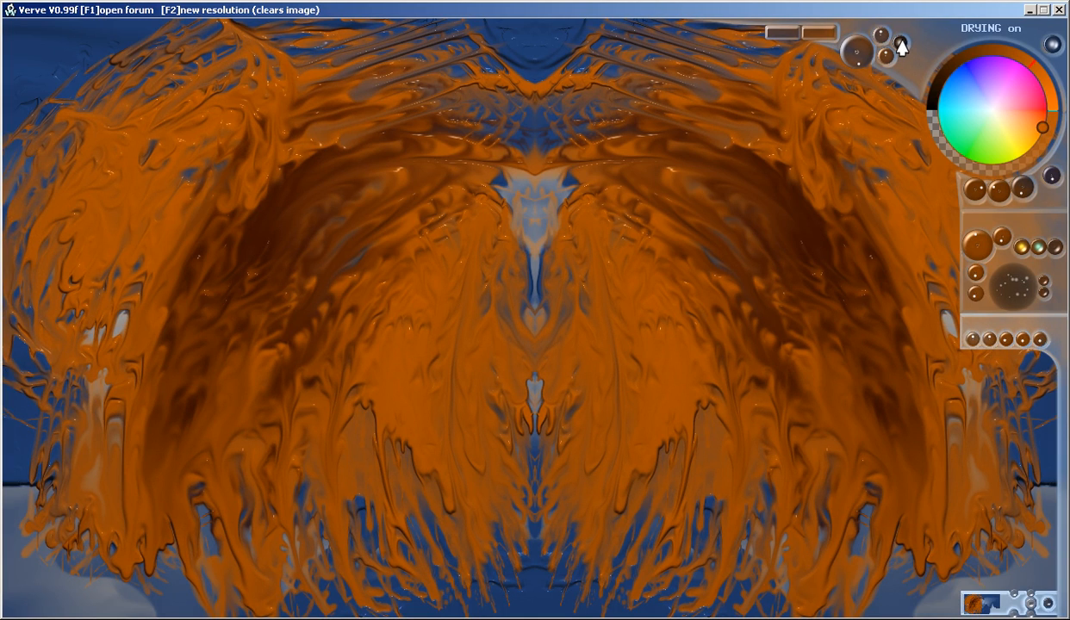
Set the fluidity to 74% and layer dark brown and near-black flowing strokes over the orange.
{"action": "mouse_move", "coordinate": [523, 92]}
{"action": "left_mouse_down"}
{"action": "mouse_move", "coordinate": [531, 65]}
{"action": "mouse_move", "coordinate": [292, 167]}
{"action": "mouse_move", "coordinate": [408, 132]}
{"action": "mouse_move", "coordinate": [231, 198]}
{"action": "left_mouse_up"}
{"action": "left_click_drag", "start_coordinate": [856, 54], "coordinate": [823, 66]}
{"action": "mouse_move", "coordinate": [493, 111]}
{"action": "left_mouse_down"}
{"action": "mouse_move", "coordinate": [368, 210]}
{"action": "mouse_move", "coordinate": [497, 191]}
{"action": "mouse_move", "coordinate": [347, 422]}
{"action": "mouse_move", "coordinate": [502, 75]}
{"action": "left_mouse_up"}
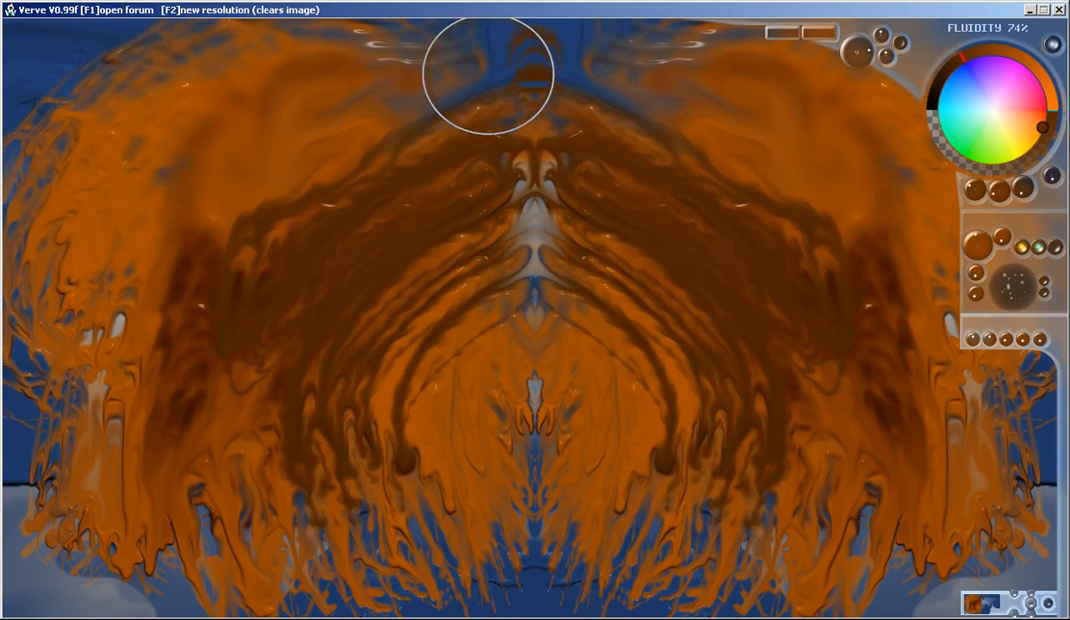
{"action": "mouse_move", "coordinate": [474, 112]}
{"action": "left_mouse_down"}
{"action": "mouse_move", "coordinate": [411, 124]}
{"action": "mouse_move", "coordinate": [230, 246]}
{"action": "mouse_move", "coordinate": [461, 124]}
{"action": "mouse_move", "coordinate": [414, 291]}
{"action": "mouse_move", "coordinate": [259, 456]}
{"action": "mouse_move", "coordinate": [492, 425]}
{"action": "mouse_move", "coordinate": [375, 514]}
{"action": "mouse_move", "coordinate": [180, 370]}
{"action": "mouse_move", "coordinate": [189, 137]}
{"action": "mouse_move", "coordinate": [164, 344]}
{"action": "mouse_move", "coordinate": [466, 186]}
{"action": "left_mouse_up"}
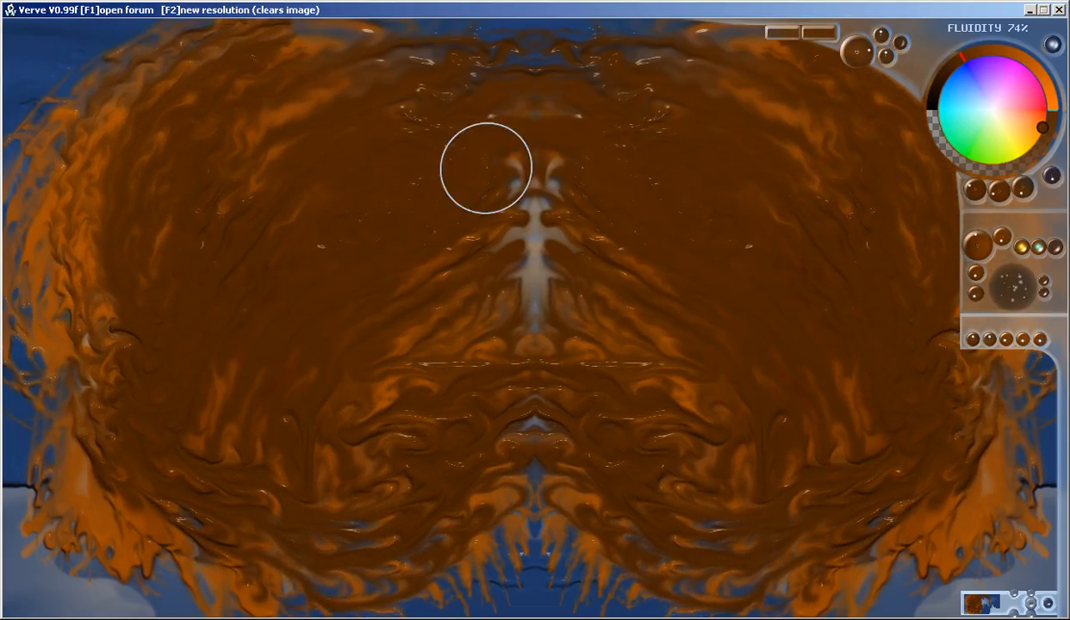
{"action": "mouse_move", "coordinate": [465, 142]}
{"action": "left_mouse_down"}
{"action": "mouse_move", "coordinate": [513, 203]}
{"action": "mouse_move", "coordinate": [318, 256]}
{"action": "mouse_move", "coordinate": [251, 375]}
{"action": "mouse_move", "coordinate": [466, 267]}
{"action": "mouse_move", "coordinate": [507, 208]}
{"action": "mouse_move", "coordinate": [421, 343]}
{"action": "mouse_move", "coordinate": [454, 454]}
{"action": "mouse_move", "coordinate": [132, 419]}
{"action": "mouse_move", "coordinate": [216, 229]}
{"action": "mouse_move", "coordinate": [495, 143]}
{"action": "mouse_move", "coordinate": [518, 153]}
{"action": "mouse_move", "coordinate": [458, 568]}
{"action": "left_mouse_up"}
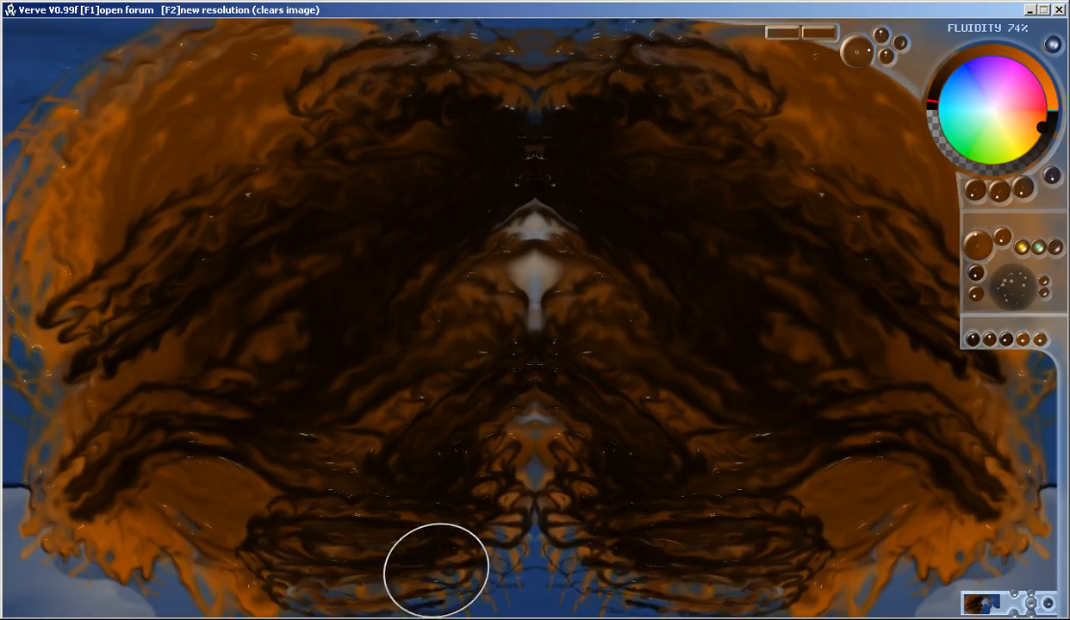
Paint bright red-orange flows beside the centre and sweep speckled arcs of the same colour over the dark areas.
{"action": "mouse_move", "coordinate": [380, 180]}
{"action": "left_mouse_down"}
{"action": "mouse_move", "coordinate": [466, 196]}
{"action": "mouse_move", "coordinate": [315, 312]}
{"action": "mouse_move", "coordinate": [393, 300]}
{"action": "mouse_move", "coordinate": [420, 250]}
{"action": "mouse_move", "coordinate": [476, 232]}
{"action": "mouse_move", "coordinate": [449, 251]}
{"action": "mouse_move", "coordinate": [442, 413]}
{"action": "mouse_move", "coordinate": [482, 309]}
{"action": "left_mouse_up"}
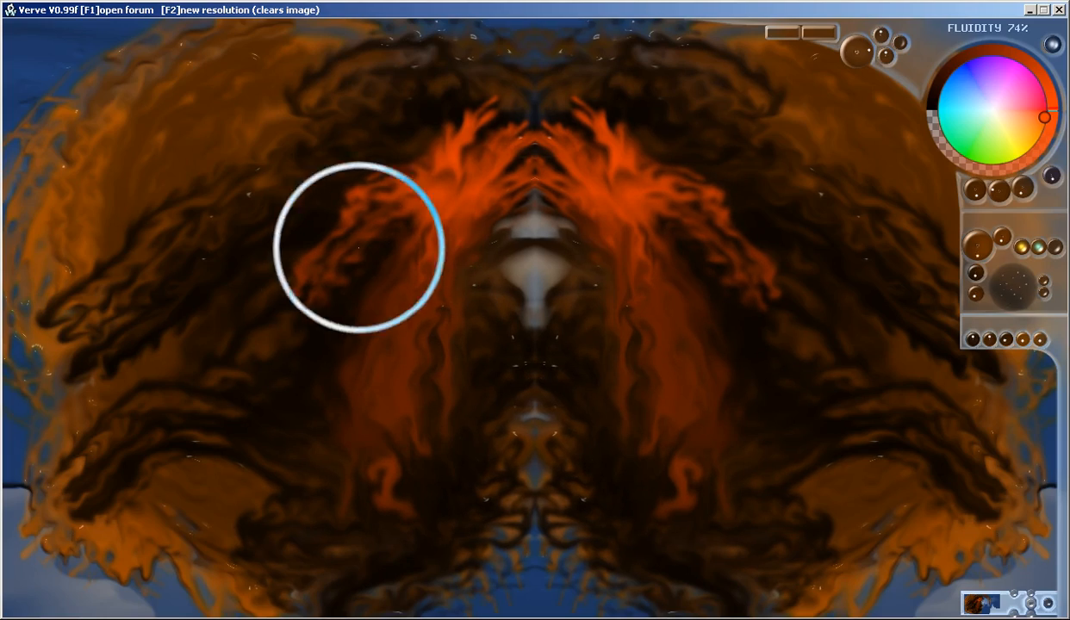
{"action": "mouse_move", "coordinate": [420, 149]}
{"action": "left_mouse_down"}
{"action": "mouse_move", "coordinate": [313, 182]}
{"action": "mouse_move", "coordinate": [173, 334]}
{"action": "mouse_move", "coordinate": [184, 519]}
{"action": "left_mouse_up"}
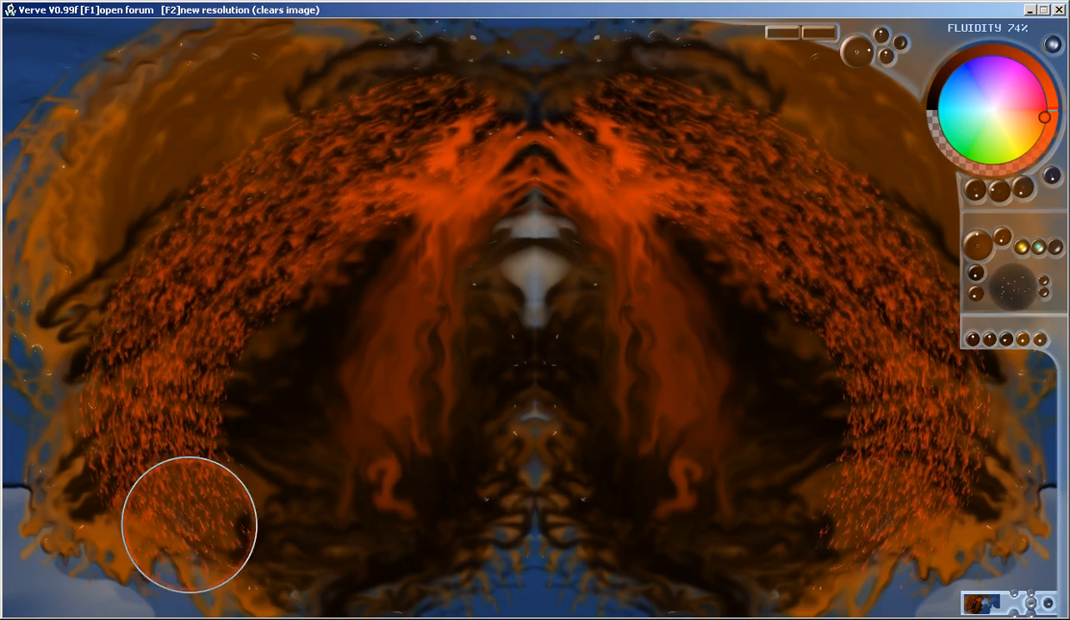
{"action": "mouse_move", "coordinate": [420, 227]}
{"action": "left_mouse_down"}
{"action": "mouse_move", "coordinate": [358, 518]}
{"action": "mouse_move", "coordinate": [435, 477]}
{"action": "mouse_move", "coordinate": [473, 207]}
{"action": "mouse_move", "coordinate": [191, 161]}
{"action": "left_mouse_up"}
{"action": "mouse_move", "coordinate": [495, 173]}
{"action": "left_mouse_down"}
{"action": "mouse_move", "coordinate": [517, 142]}
{"action": "mouse_move", "coordinate": [414, 121]}
{"action": "mouse_move", "coordinate": [418, 232]}
{"action": "mouse_move", "coordinate": [272, 237]}
{"action": "mouse_move", "coordinate": [395, 178]}
{"action": "mouse_move", "coordinate": [373, 192]}
{"action": "left_mouse_up"}
{"action": "mouse_move", "coordinate": [395, 253]}
{"action": "left_mouse_down"}
{"action": "mouse_move", "coordinate": [353, 305]}
{"action": "mouse_move", "coordinate": [403, 300]}
{"action": "left_mouse_up"}
Cover most of the canvas with turquoise and darker teal flowing strokes, leaving traces of orange.
{"action": "mouse_move", "coordinate": [408, 352]}
{"action": "left_mouse_down"}
{"action": "mouse_move", "coordinate": [420, 322]}
{"action": "mouse_move", "coordinate": [248, 340]}
{"action": "mouse_move", "coordinate": [445, 247]}
{"action": "left_mouse_up"}
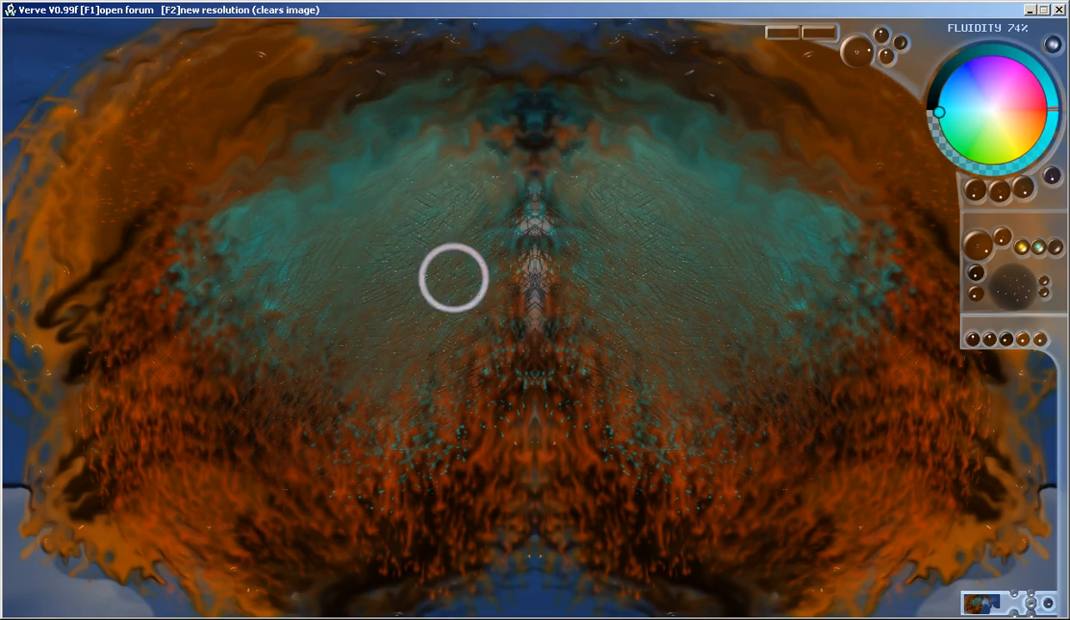
{"action": "left_click_drag", "start_coordinate": [433, 153], "coordinate": [211, 221]}
{"action": "mouse_move", "coordinate": [353, 377]}
{"action": "left_mouse_down"}
{"action": "mouse_move", "coordinate": [349, 250]}
{"action": "mouse_move", "coordinate": [375, 198]}
{"action": "mouse_move", "coordinate": [233, 120]}
{"action": "mouse_move", "coordinate": [24, 282]}
{"action": "mouse_move", "coordinate": [330, 406]}
{"action": "mouse_move", "coordinate": [12, 310]}
{"action": "mouse_move", "coordinate": [215, 518]}
{"action": "mouse_move", "coordinate": [500, 547]}
{"action": "left_mouse_up"}
{"action": "mouse_move", "coordinate": [451, 493]}
{"action": "left_mouse_down"}
{"action": "mouse_move", "coordinate": [454, 579]}
{"action": "mouse_move", "coordinate": [52, 495]}
{"action": "mouse_move", "coordinate": [84, 187]}
{"action": "mouse_move", "coordinate": [279, 58]}
{"action": "left_mouse_up"}
{"action": "mouse_move", "coordinate": [399, 140]}
{"action": "left_mouse_down"}
{"action": "mouse_move", "coordinate": [117, 211]}
{"action": "mouse_move", "coordinate": [351, 476]}
{"action": "mouse_move", "coordinate": [487, 548]}
{"action": "mouse_move", "coordinate": [508, 505]}
{"action": "mouse_move", "coordinate": [263, 359]}
{"action": "mouse_move", "coordinate": [91, 544]}
{"action": "mouse_move", "coordinate": [550, 251]}
{"action": "mouse_move", "coordinate": [419, 213]}
{"action": "left_mouse_up"}
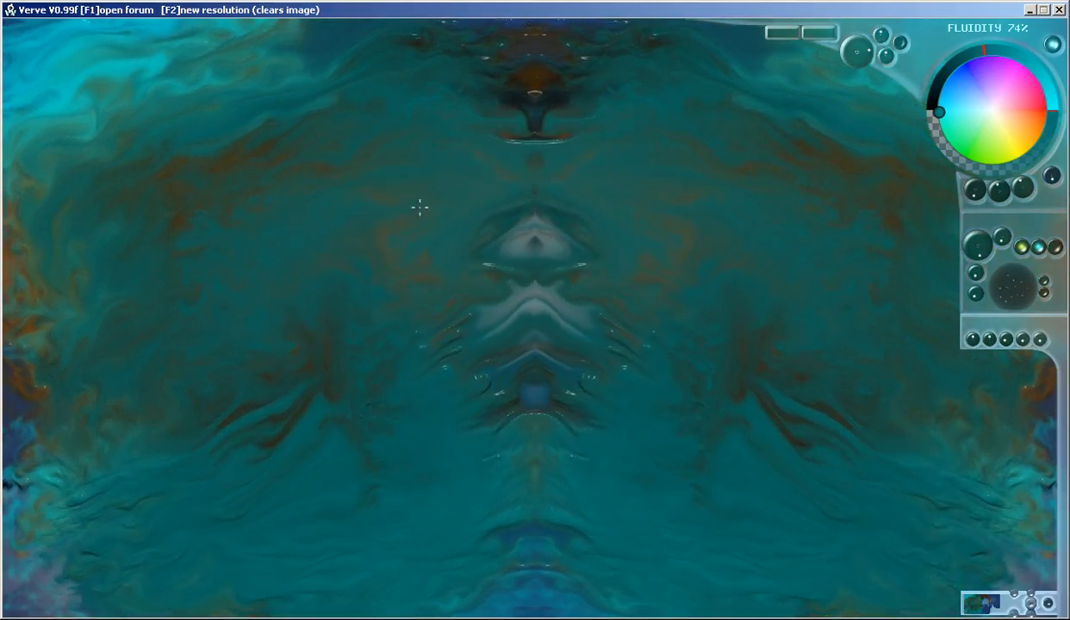
{"action": "mouse_move", "coordinate": [475, 172]}
{"action": "left_mouse_down"}
{"action": "mouse_move", "coordinate": [483, 227]}
{"action": "mouse_move", "coordinate": [431, 529]}
{"action": "left_mouse_up"}
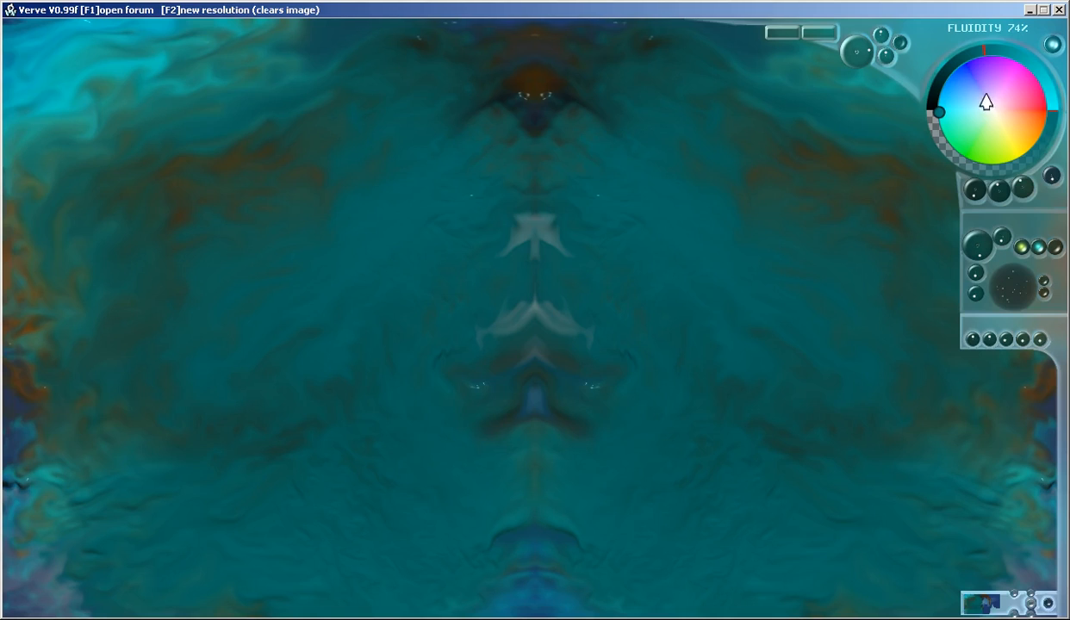
Paint blue and near-black strokes around the centre, forming a dark figure with long branching lines toward the lower sides.
{"action": "left_click_drag", "start_coordinate": [291, 397], "coordinate": [552, 464]}
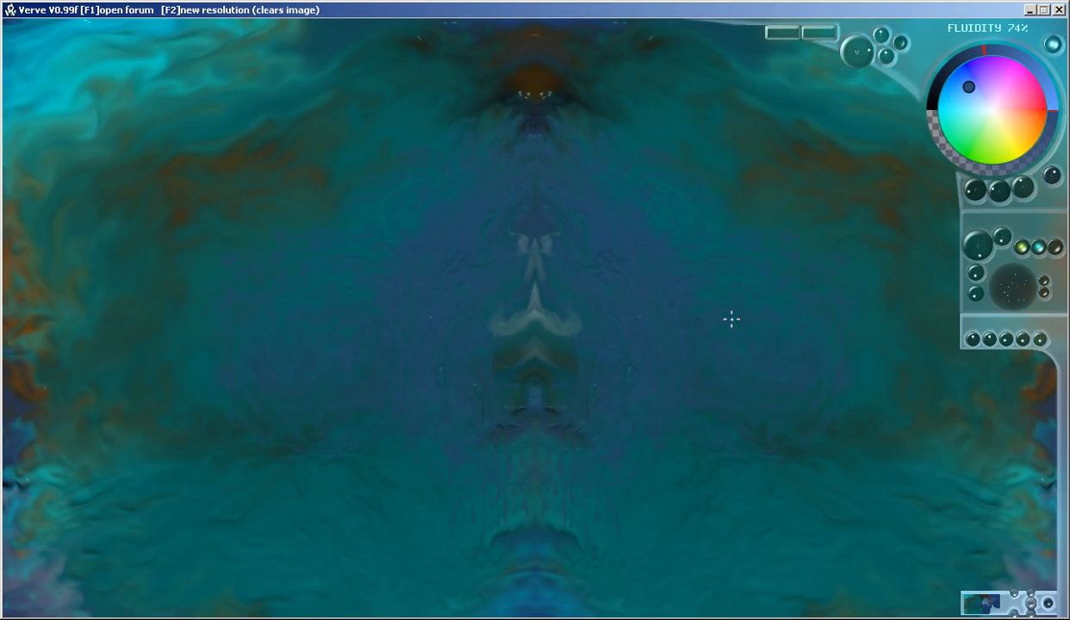
{"action": "mouse_move", "coordinate": [452, 267]}
{"action": "left_mouse_down"}
{"action": "mouse_move", "coordinate": [478, 124]}
{"action": "mouse_move", "coordinate": [549, 353]}
{"action": "mouse_move", "coordinate": [455, 163]}
{"action": "mouse_move", "coordinate": [205, 258]}
{"action": "mouse_move", "coordinate": [287, 507]}
{"action": "left_mouse_up"}
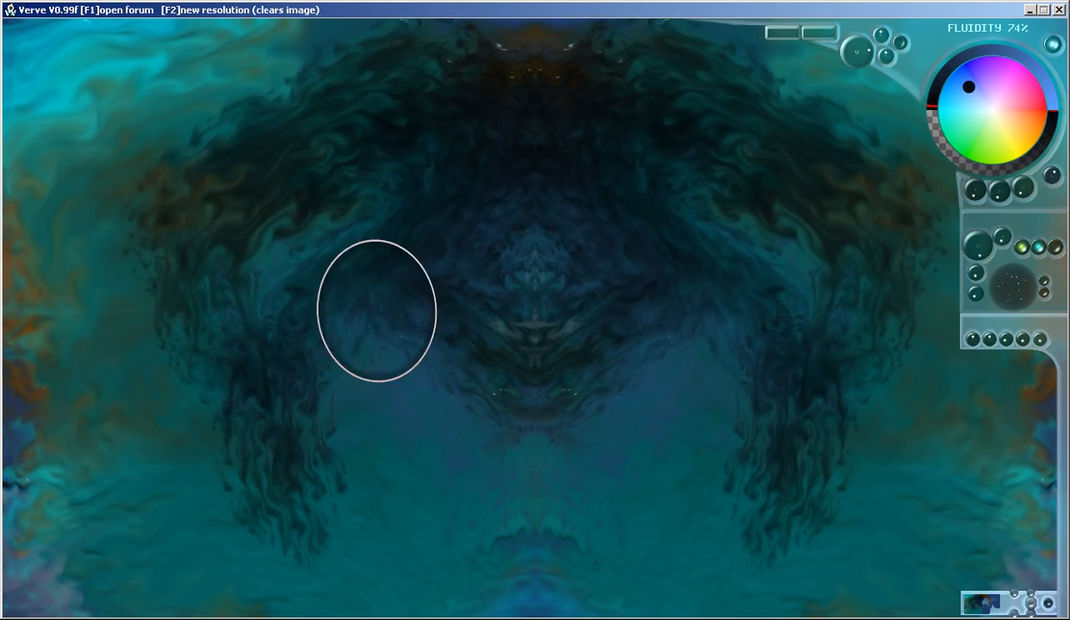
{"action": "left_click_drag", "start_coordinate": [385, 347], "coordinate": [362, 406]}
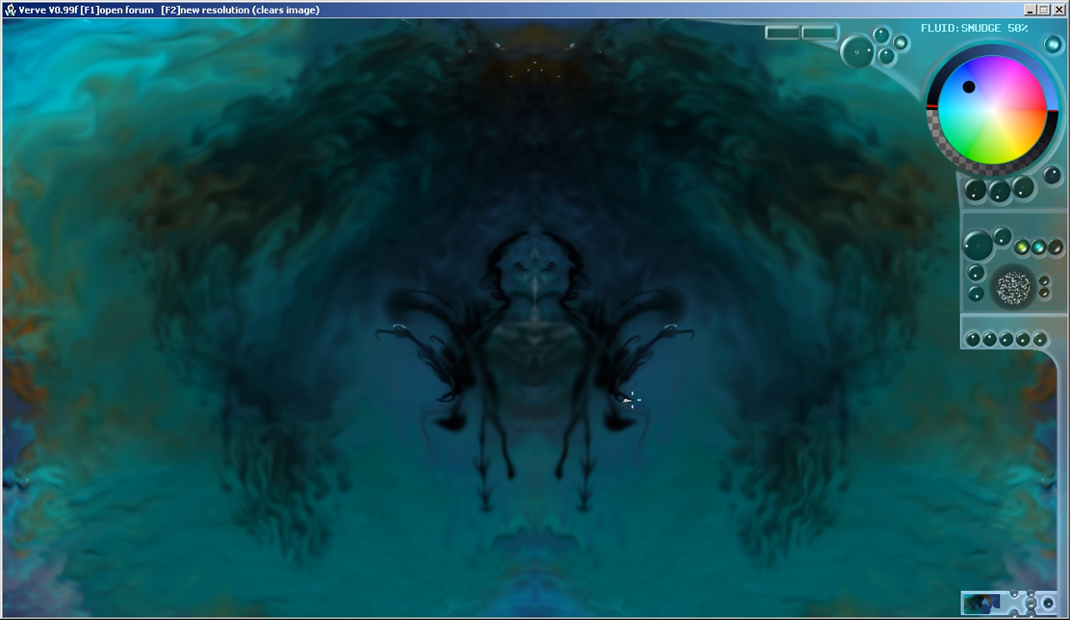
{"action": "mouse_move", "coordinate": [614, 485]}
{"action": "left_mouse_down"}
{"action": "mouse_move", "coordinate": [745, 492]}
{"action": "mouse_move", "coordinate": [1056, 412]}
{"action": "left_mouse_up"}
{"action": "mouse_move", "coordinate": [712, 518]}
{"action": "left_mouse_down"}
{"action": "mouse_move", "coordinate": [926, 451]}
{"action": "mouse_move", "coordinate": [713, 558]}
{"action": "left_mouse_up"}
Set the bristles to 4% and scatter black dabs and splattered strokes across both sides of the painting.
{"action": "scroll", "coordinate": [682, 402], "scroll_direction": "up", "scroll_amount": 6}
{"action": "scroll", "coordinate": [681, 402], "scroll_direction": "down", "scroll_amount": 3}
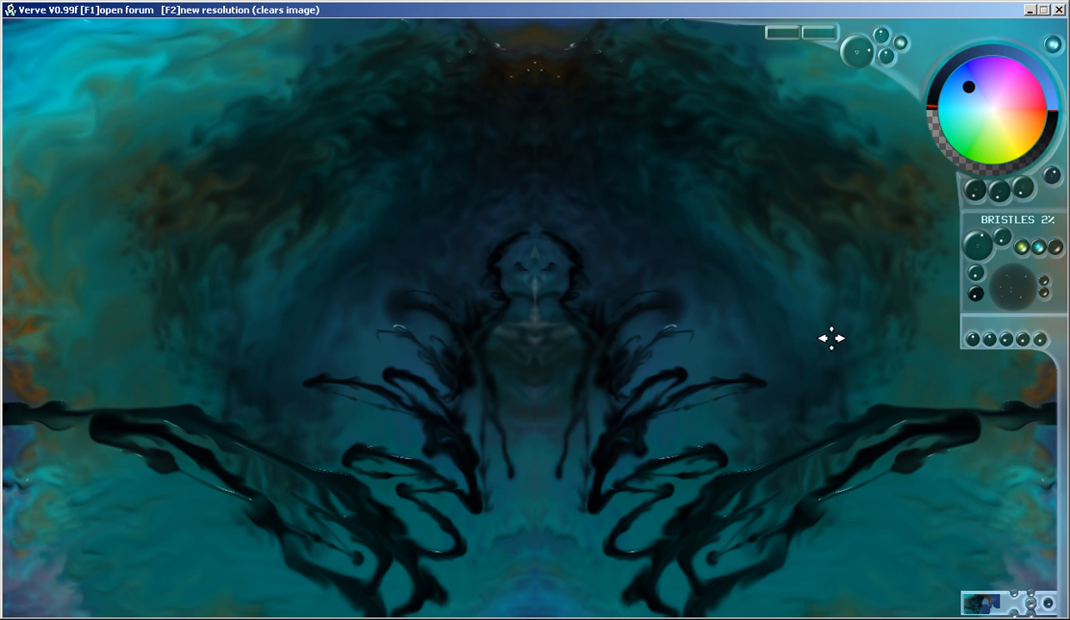
{"action": "scroll", "coordinate": [689, 454], "scroll_direction": "down", "scroll_amount": 5}
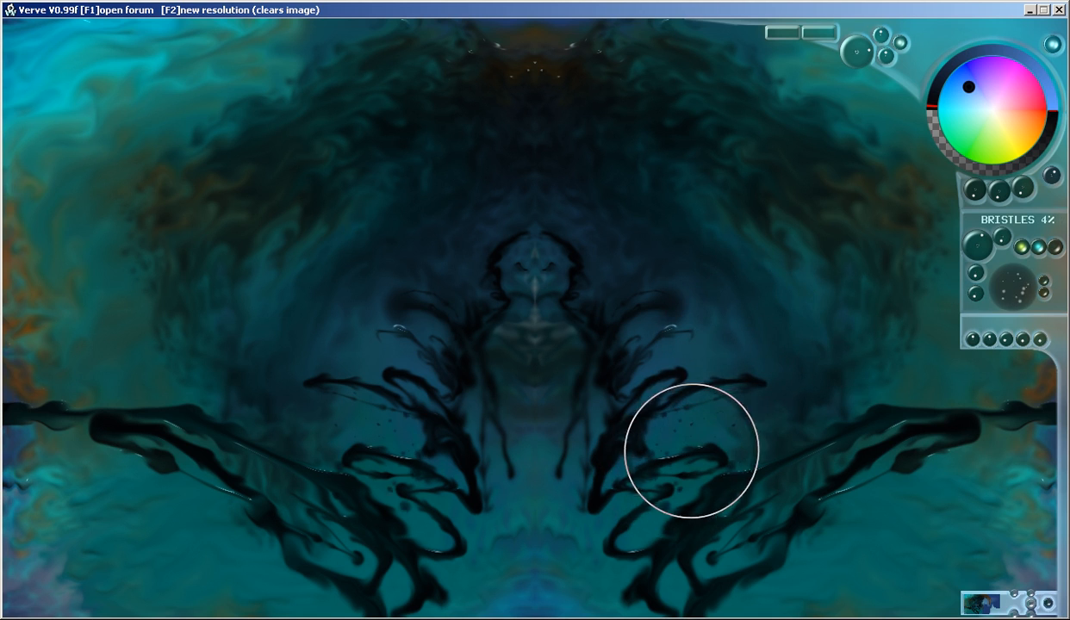
{"action": "left_click", "coordinate": [692, 452]}
{"action": "left_click", "coordinate": [770, 378]}
{"action": "left_click", "coordinate": [797, 358]}
{"action": "mouse_move", "coordinate": [726, 288]}
{"action": "left_mouse_down"}
{"action": "mouse_move", "coordinate": [816, 212]}
{"action": "mouse_move", "coordinate": [860, 358]}
{"action": "mouse_move", "coordinate": [999, 371]}
{"action": "mouse_move", "coordinate": [991, 191]}
{"action": "mouse_move", "coordinate": [862, 269]}
{"action": "mouse_move", "coordinate": [991, 143]}
{"action": "mouse_move", "coordinate": [934, 64]}
{"action": "mouse_move", "coordinate": [831, 231]}
{"action": "left_mouse_up"}
{"action": "mouse_move", "coordinate": [823, 340]}
{"action": "left_mouse_down"}
{"action": "mouse_move", "coordinate": [795, 549]}
{"action": "mouse_move", "coordinate": [1032, 544]}
{"action": "mouse_move", "coordinate": [843, 534]}
{"action": "mouse_move", "coordinate": [945, 499]}
{"action": "left_mouse_up"}
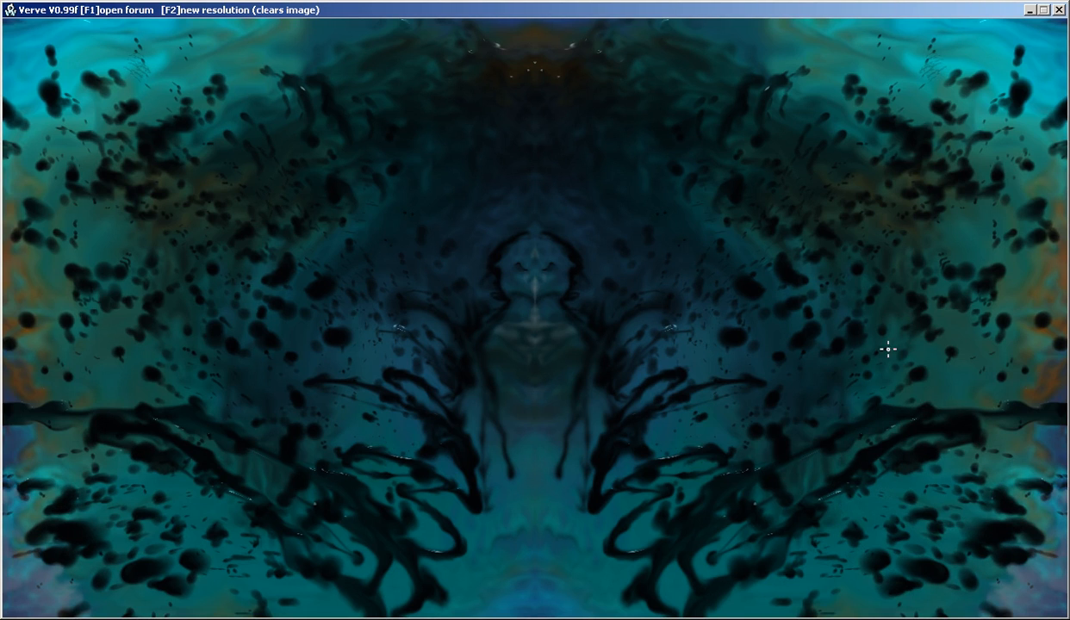
{"action": "mouse_move", "coordinate": [849, 392]}
{"action": "left_mouse_down"}
{"action": "mouse_move", "coordinate": [865, 489]}
{"action": "mouse_move", "coordinate": [829, 454]}
{"action": "mouse_move", "coordinate": [824, 322]}
{"action": "mouse_move", "coordinate": [983, 140]}
{"action": "mouse_move", "coordinate": [764, 136]}
{"action": "mouse_move", "coordinate": [886, 97]}
{"action": "left_mouse_up"}
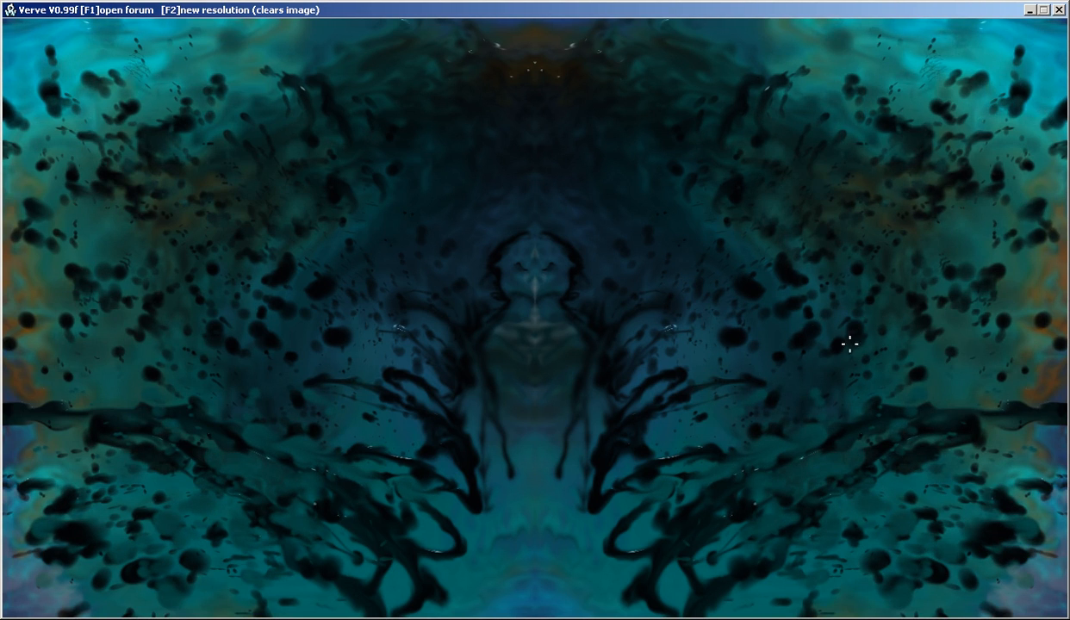
{"action": "left_click_drag", "start_coordinate": [754, 435], "coordinate": [885, 448]}
Choose bright cyan and paint speckles and dripping wing-like strokes on both sides of the central figure.
{"action": "mouse_move", "coordinate": [1017, 160]}
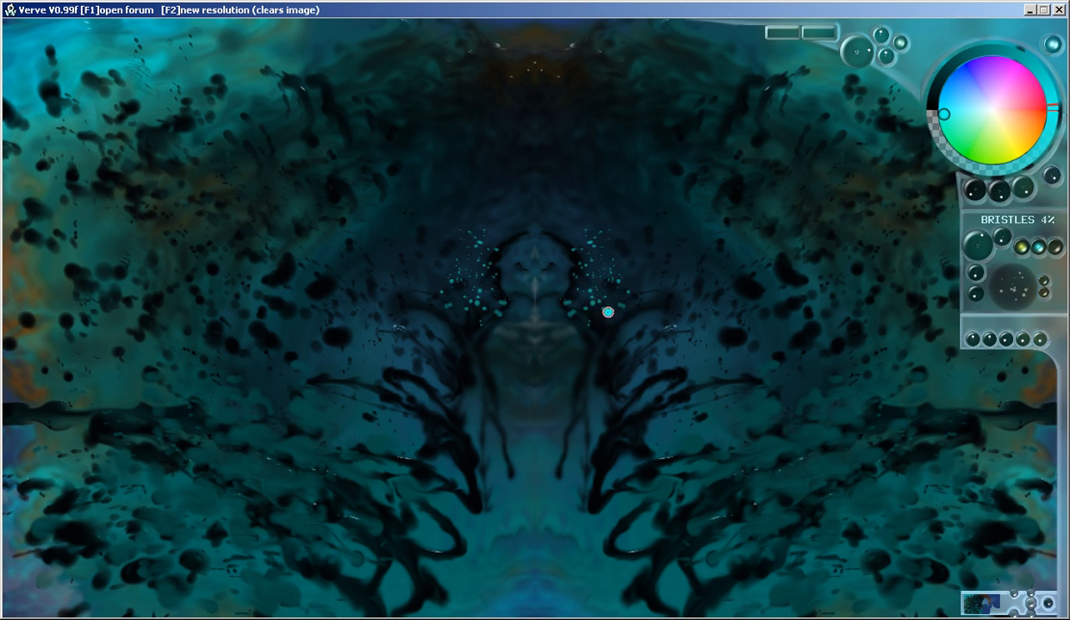
{"action": "left_click_drag", "start_coordinate": [629, 435], "coordinate": [640, 420]}
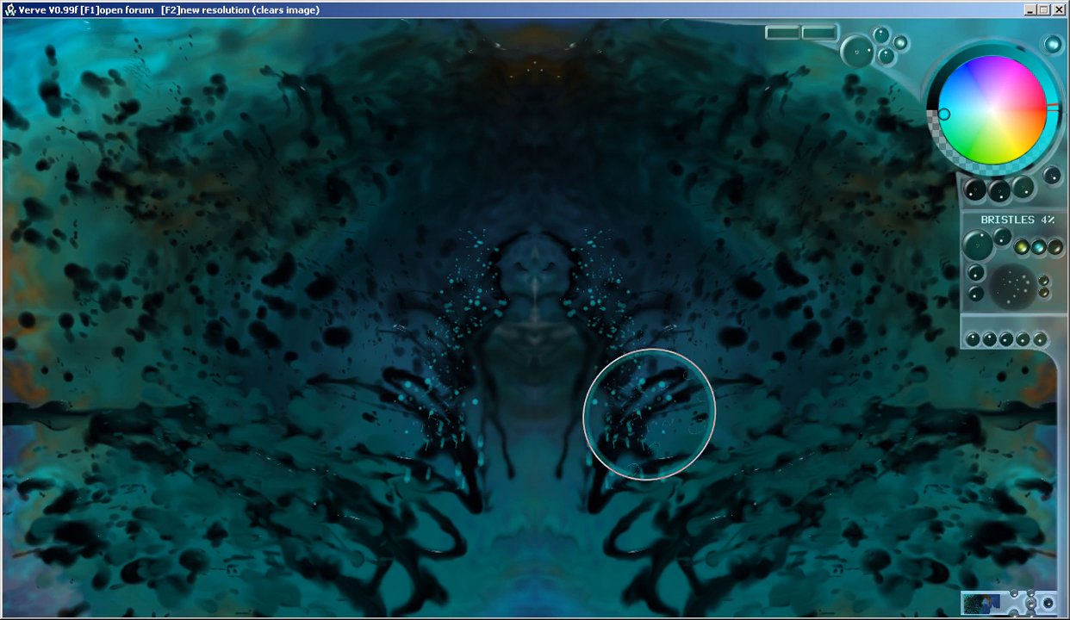
{"action": "mouse_move", "coordinate": [597, 284]}
{"action": "left_mouse_down"}
{"action": "mouse_move", "coordinate": [607, 241]}
{"action": "mouse_move", "coordinate": [640, 325]}
{"action": "mouse_move", "coordinate": [645, 442]}
{"action": "left_mouse_up"}
{"action": "left_click_drag", "start_coordinate": [619, 392], "coordinate": [628, 343]}
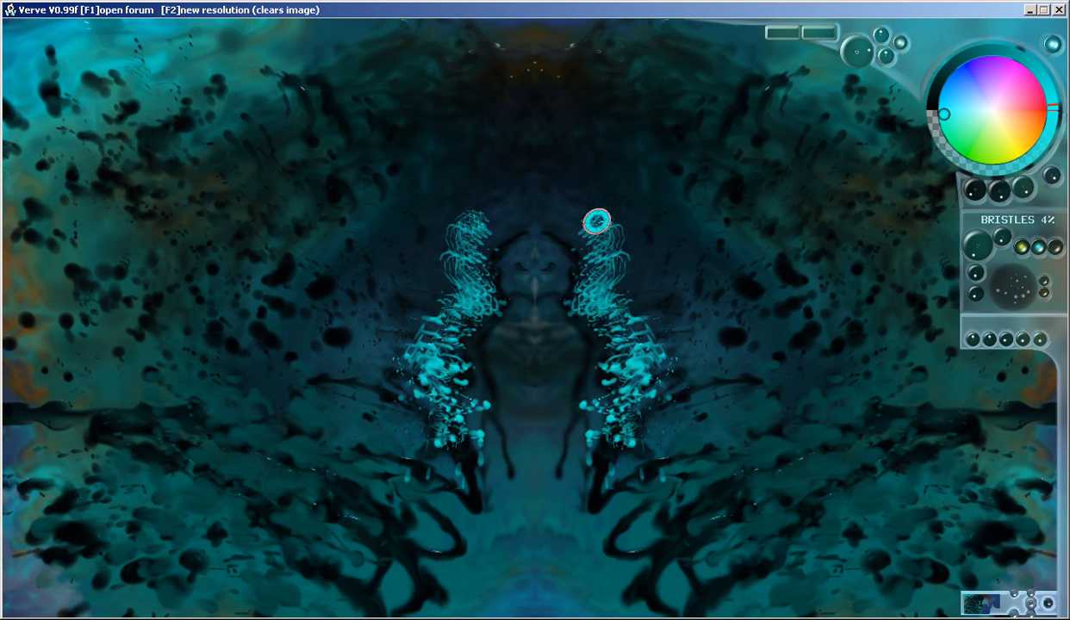
{"action": "mouse_move", "coordinate": [636, 263]}
{"action": "left_mouse_down"}
{"action": "mouse_move", "coordinate": [595, 191]}
{"action": "mouse_move", "coordinate": [666, 305]}
{"action": "mouse_move", "coordinate": [711, 408]}
{"action": "mouse_move", "coordinate": [702, 515]}
{"action": "left_mouse_up"}
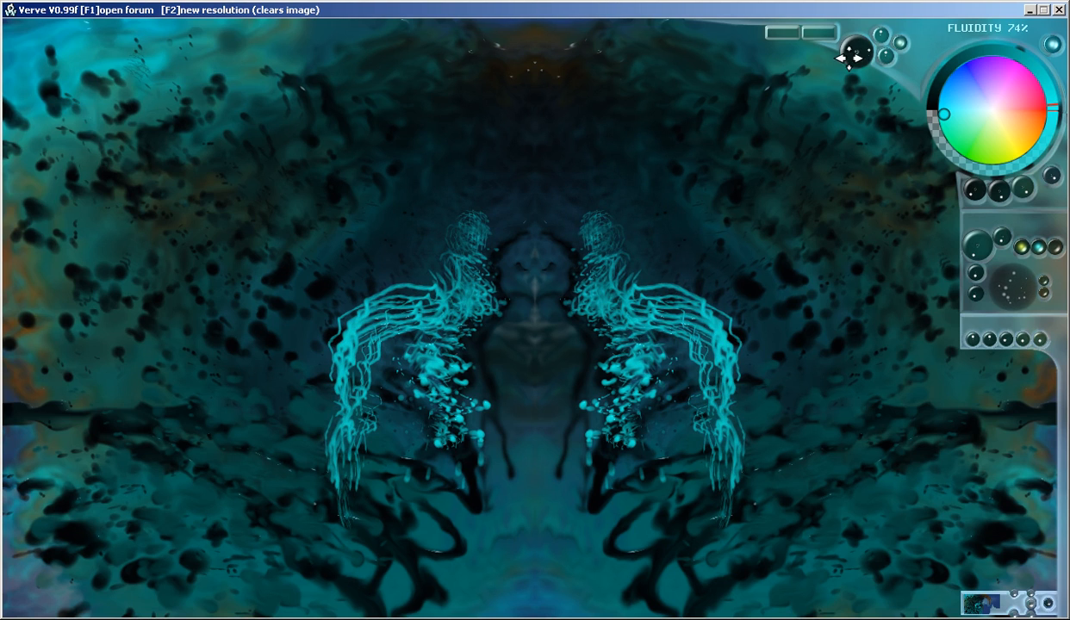
{"action": "mouse_move", "coordinate": [707, 253]}
{"action": "left_mouse_down"}
{"action": "mouse_move", "coordinate": [687, 368]}
{"action": "mouse_move", "coordinate": [656, 251]}
{"action": "mouse_move", "coordinate": [626, 287]}
{"action": "mouse_move", "coordinate": [706, 348]}
{"action": "mouse_move", "coordinate": [754, 465]}
{"action": "mouse_move", "coordinate": [749, 585]}
{"action": "left_mouse_up"}
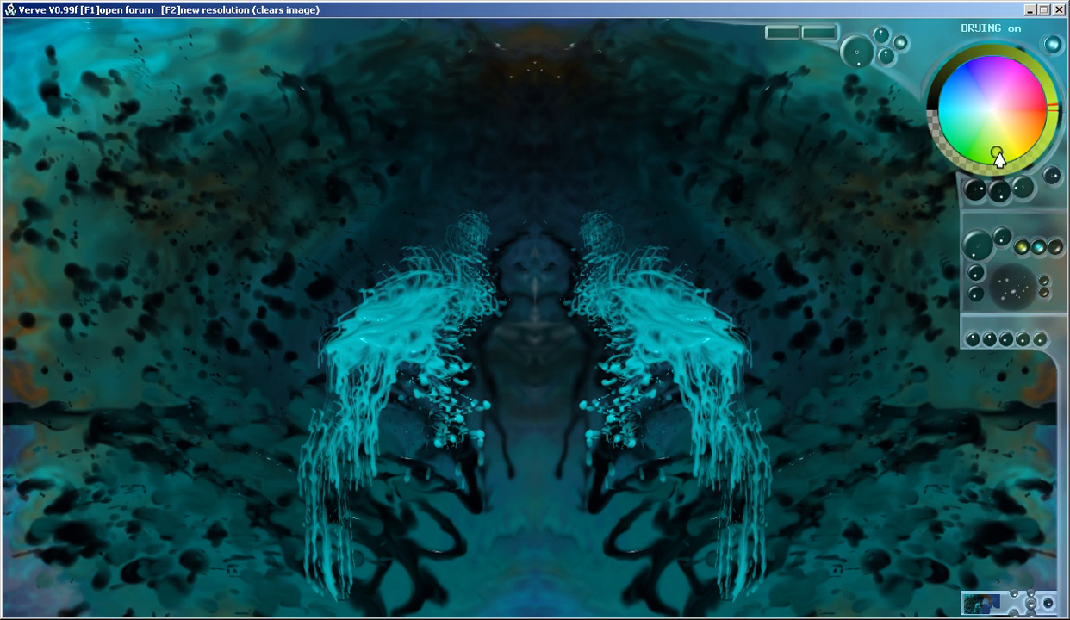
Paint yellow-green splattered wing strokes over the cyan, spreading from the figure's sides to the upper corners.
{"action": "mouse_move", "coordinate": [637, 284]}
{"action": "left_mouse_down"}
{"action": "mouse_move", "coordinate": [724, 446]}
{"action": "mouse_move", "coordinate": [644, 251]}
{"action": "mouse_move", "coordinate": [746, 374]}
{"action": "left_mouse_up"}
{"action": "mouse_move", "coordinate": [679, 307]}
{"action": "left_mouse_down"}
{"action": "mouse_move", "coordinate": [740, 429]}
{"action": "mouse_move", "coordinate": [652, 188]}
{"action": "mouse_move", "coordinate": [711, 239]}
{"action": "mouse_move", "coordinate": [626, 230]}
{"action": "mouse_move", "coordinate": [795, 172]}
{"action": "mouse_move", "coordinate": [676, 313]}
{"action": "mouse_move", "coordinate": [715, 224]}
{"action": "mouse_move", "coordinate": [826, 215]}
{"action": "mouse_move", "coordinate": [783, 330]}
{"action": "mouse_move", "coordinate": [866, 250]}
{"action": "mouse_move", "coordinate": [812, 306]}
{"action": "mouse_move", "coordinate": [783, 494]}
{"action": "mouse_move", "coordinate": [763, 552]}
{"action": "left_mouse_up"}
{"action": "mouse_move", "coordinate": [803, 257]}
{"action": "left_mouse_down"}
{"action": "mouse_move", "coordinate": [891, 204]}
{"action": "mouse_move", "coordinate": [910, 124]}
{"action": "mouse_move", "coordinate": [792, 197]}
{"action": "mouse_move", "coordinate": [748, 108]}
{"action": "mouse_move", "coordinate": [931, 96]}
{"action": "mouse_move", "coordinate": [821, 178]}
{"action": "mouse_move", "coordinate": [870, 254]}
{"action": "left_mouse_up"}
{"action": "mouse_move", "coordinate": [1013, 125]}
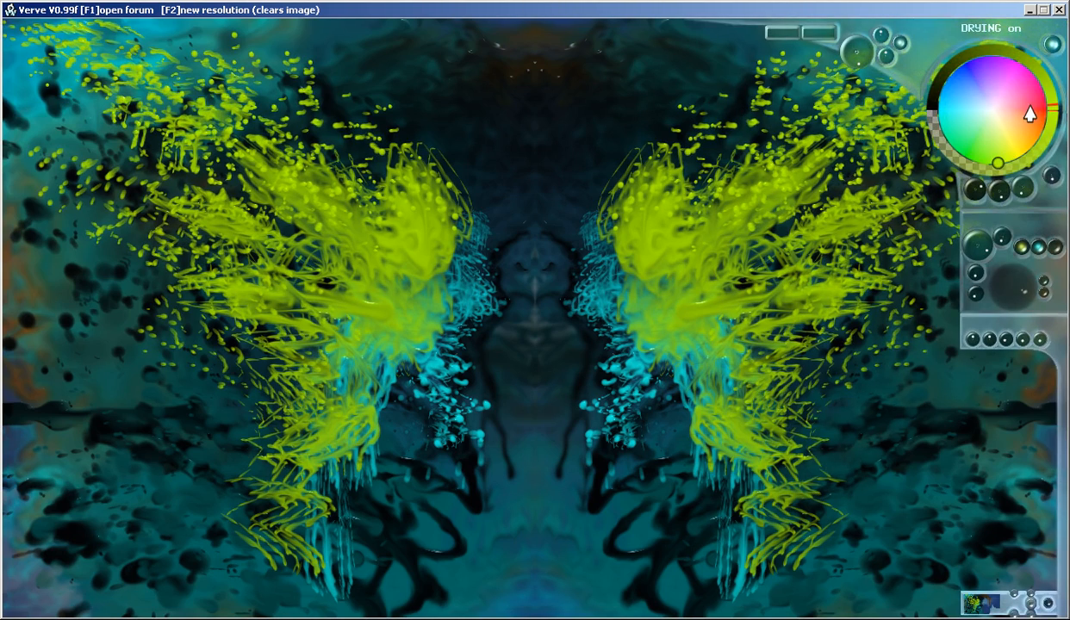
Brush muted green over the upper wings and paint tangled orange-brown strokes across the lower wings.
{"action": "mouse_move", "coordinate": [726, 260]}
{"action": "left_mouse_down"}
{"action": "mouse_move", "coordinate": [776, 186]}
{"action": "mouse_move", "coordinate": [693, 196]}
{"action": "mouse_move", "coordinate": [724, 131]}
{"action": "mouse_move", "coordinate": [750, 181]}
{"action": "mouse_move", "coordinate": [740, 203]}
{"action": "mouse_move", "coordinate": [872, 151]}
{"action": "mouse_move", "coordinate": [965, 90]}
{"action": "mouse_move", "coordinate": [754, 91]}
{"action": "mouse_move", "coordinate": [662, 131]}
{"action": "mouse_move", "coordinate": [731, 27]}
{"action": "mouse_move", "coordinate": [781, 17]}
{"action": "mouse_move", "coordinate": [722, 134]}
{"action": "mouse_move", "coordinate": [771, 39]}
{"action": "left_mouse_up"}
{"action": "mouse_move", "coordinate": [876, 408]}
{"action": "left_mouse_down"}
{"action": "mouse_move", "coordinate": [907, 473]}
{"action": "mouse_move", "coordinate": [903, 493]}
{"action": "mouse_move", "coordinate": [899, 378]}
{"action": "mouse_move", "coordinate": [917, 394]}
{"action": "mouse_move", "coordinate": [889, 486]}
{"action": "mouse_move", "coordinate": [872, 383]}
{"action": "mouse_move", "coordinate": [922, 405]}
{"action": "mouse_move", "coordinate": [843, 445]}
{"action": "mouse_move", "coordinate": [896, 343]}
{"action": "mouse_move", "coordinate": [853, 421]}
{"action": "mouse_move", "coordinate": [800, 461]}
{"action": "mouse_move", "coordinate": [752, 561]}
{"action": "mouse_move", "coordinate": [652, 472]}
{"action": "mouse_move", "coordinate": [671, 515]}
{"action": "mouse_move", "coordinate": [662, 489]}
{"action": "mouse_move", "coordinate": [687, 396]}
{"action": "mouse_move", "coordinate": [729, 584]}
{"action": "mouse_move", "coordinate": [714, 418]}
{"action": "mouse_move", "coordinate": [1027, 318]}
{"action": "mouse_move", "coordinate": [907, 347]}
{"action": "mouse_move", "coordinate": [982, 412]}
{"action": "mouse_move", "coordinate": [938, 536]}
{"action": "left_mouse_up"}
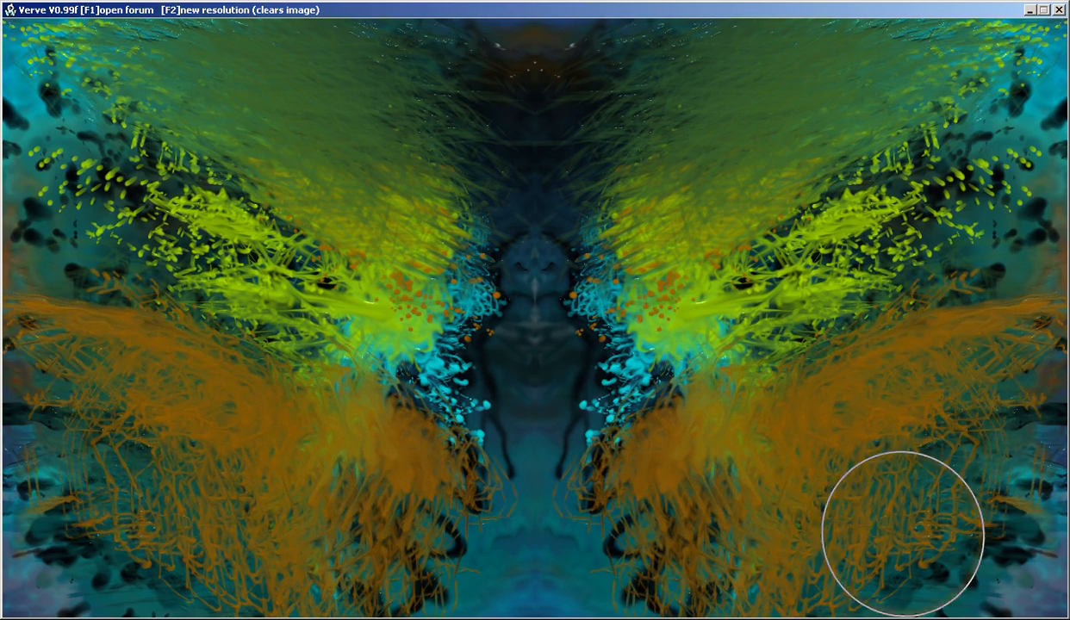
Choose a dark reddish brown and paint dripping strokes along the upper inner edge of the lower wings.
{"action": "mouse_move", "coordinate": [972, 177]}
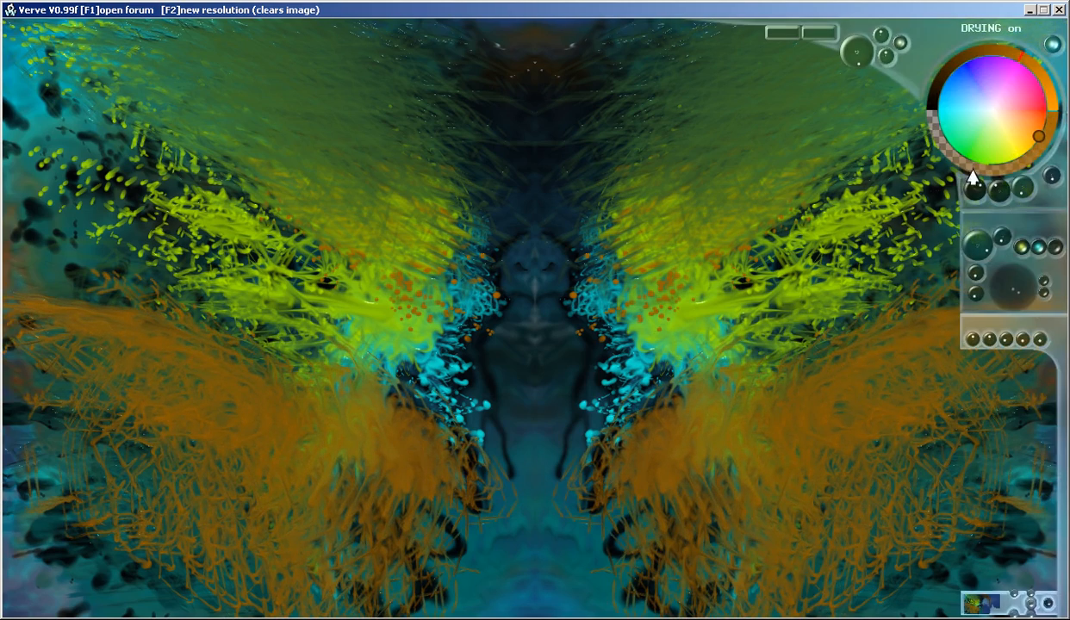
{"action": "left_click", "coordinate": [1056, 125]}
{"action": "mouse_move", "coordinate": [896, 362]}
{"action": "left_mouse_down"}
{"action": "mouse_move", "coordinate": [718, 442]}
{"action": "mouse_move", "coordinate": [709, 489]}
{"action": "mouse_move", "coordinate": [731, 375]}
{"action": "mouse_move", "coordinate": [767, 353]}
{"action": "mouse_move", "coordinate": [855, 346]}
{"action": "mouse_move", "coordinate": [973, 312]}
{"action": "mouse_move", "coordinate": [908, 322]}
{"action": "mouse_move", "coordinate": [671, 439]}
{"action": "mouse_move", "coordinate": [686, 554]}
{"action": "left_mouse_up"}
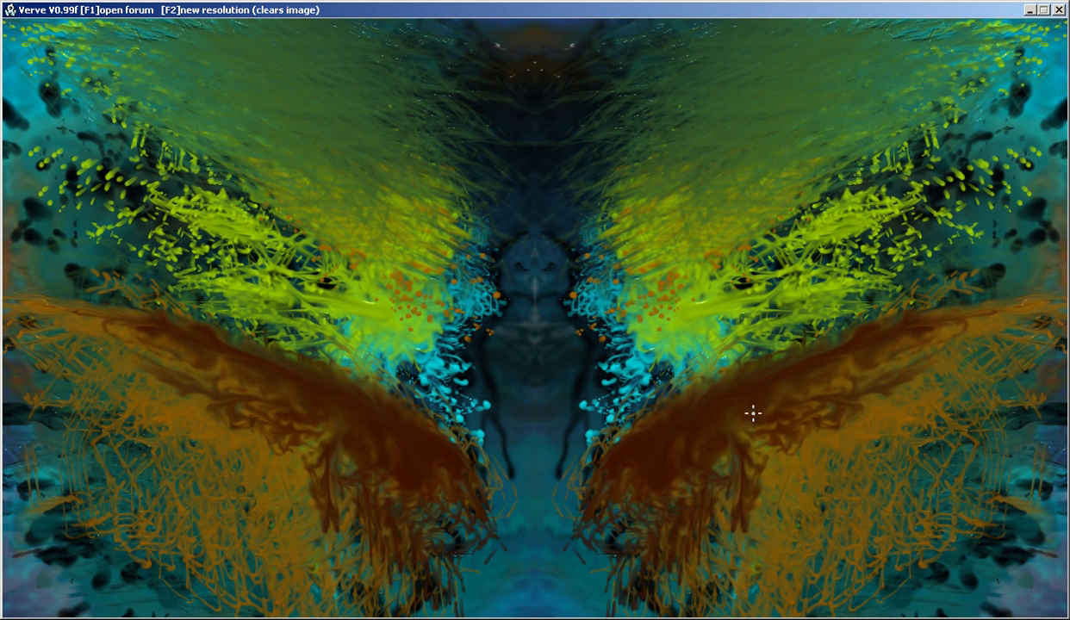
{"action": "mouse_move", "coordinate": [671, 448]}
{"action": "left_mouse_down"}
{"action": "mouse_move", "coordinate": [905, 358]}
{"action": "mouse_move", "coordinate": [685, 493]}
{"action": "mouse_move", "coordinate": [659, 430]}
{"action": "mouse_move", "coordinate": [638, 484]}
{"action": "mouse_move", "coordinate": [650, 495]}
{"action": "mouse_move", "coordinate": [661, 590]}
{"action": "left_mouse_up"}
Choose bright orange, streak it over the dark brown bands, and scatter orange and teal dabs across the middle and upper wings.
{"action": "mouse_move", "coordinate": [938, 270]}
{"action": "left_click", "coordinate": [1055, 107]}
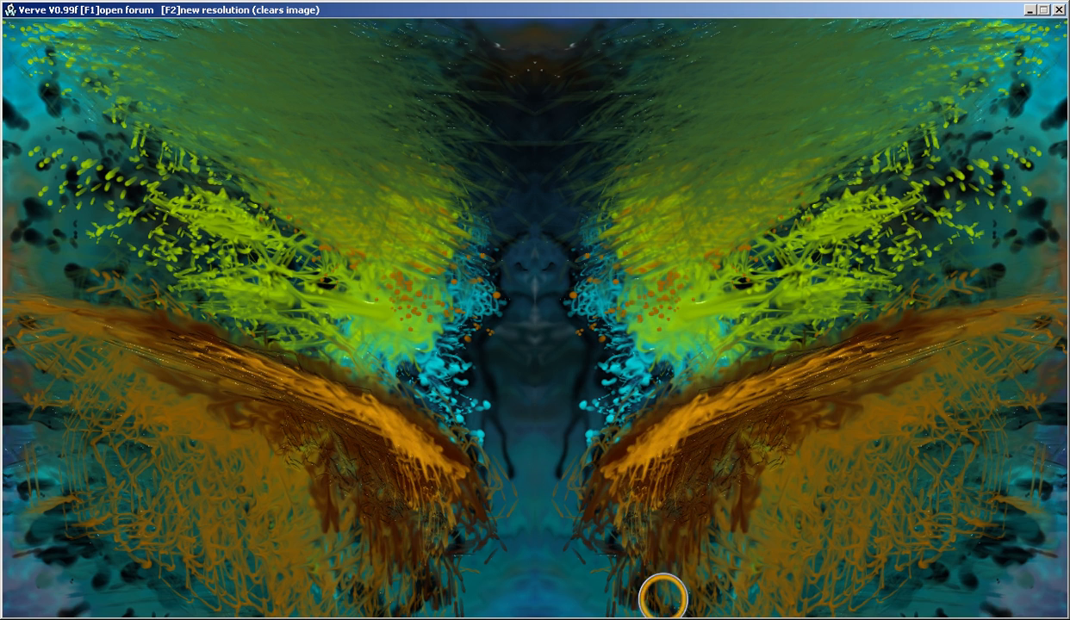
{"action": "mouse_move", "coordinate": [716, 302]}
{"action": "left_mouse_down"}
{"action": "mouse_move", "coordinate": [710, 377]}
{"action": "mouse_move", "coordinate": [815, 328]}
{"action": "mouse_move", "coordinate": [745, 358]}
{"action": "mouse_move", "coordinate": [676, 361]}
{"action": "left_mouse_up"}
{"action": "mouse_move", "coordinate": [731, 399]}
{"action": "left_mouse_down"}
{"action": "mouse_move", "coordinate": [944, 336]}
{"action": "mouse_move", "coordinate": [975, 248]}
{"action": "left_mouse_up"}
{"action": "mouse_move", "coordinate": [912, 207]}
{"action": "left_mouse_down"}
{"action": "mouse_move", "coordinate": [796, 344]}
{"action": "mouse_move", "coordinate": [721, 406]}
{"action": "mouse_move", "coordinate": [811, 329]}
{"action": "mouse_move", "coordinate": [948, 256]}
{"action": "mouse_move", "coordinate": [984, 137]}
{"action": "mouse_move", "coordinate": [804, 179]}
{"action": "mouse_move", "coordinate": [793, 220]}
{"action": "mouse_move", "coordinate": [844, 148]}
{"action": "mouse_move", "coordinate": [860, 148]}
{"action": "mouse_move", "coordinate": [836, 211]}
{"action": "mouse_move", "coordinate": [911, 138]}
{"action": "left_mouse_up"}
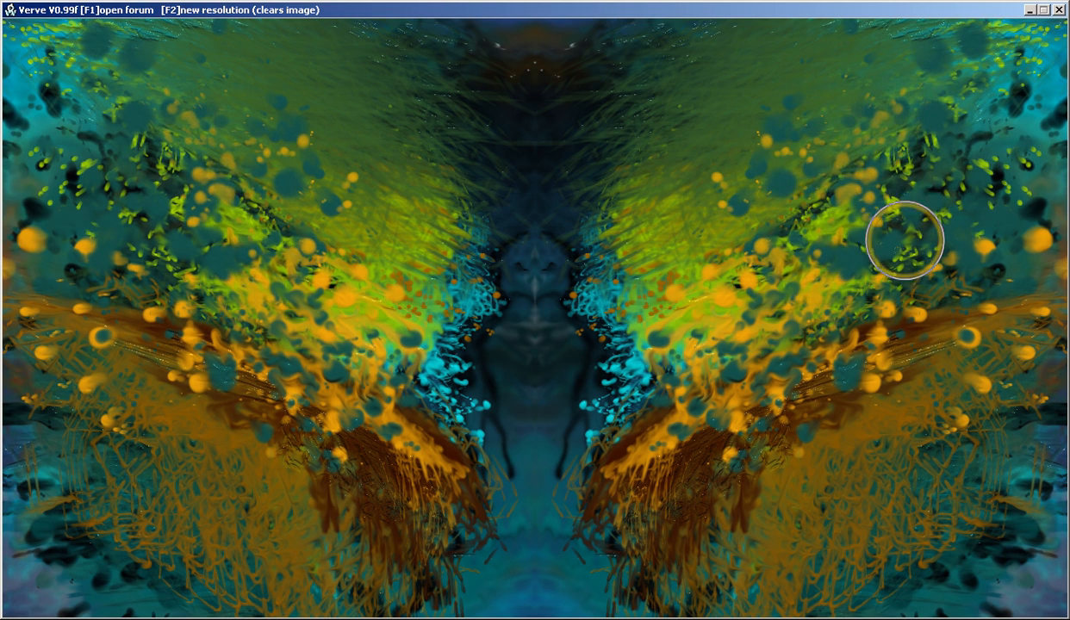
Smear the wet paint and dabs outward across the lower and upper wings, adding dark brown spots to the lower wings.
{"action": "mouse_move", "coordinate": [912, 463]}
{"action": "left_mouse_down"}
{"action": "mouse_move", "coordinate": [971, 539]}
{"action": "mouse_move", "coordinate": [936, 520]}
{"action": "mouse_move", "coordinate": [968, 538]}
{"action": "mouse_move", "coordinate": [955, 544]}
{"action": "mouse_move", "coordinate": [967, 526]}
{"action": "mouse_move", "coordinate": [953, 461]}
{"action": "mouse_move", "coordinate": [929, 476]}
{"action": "left_mouse_up"}
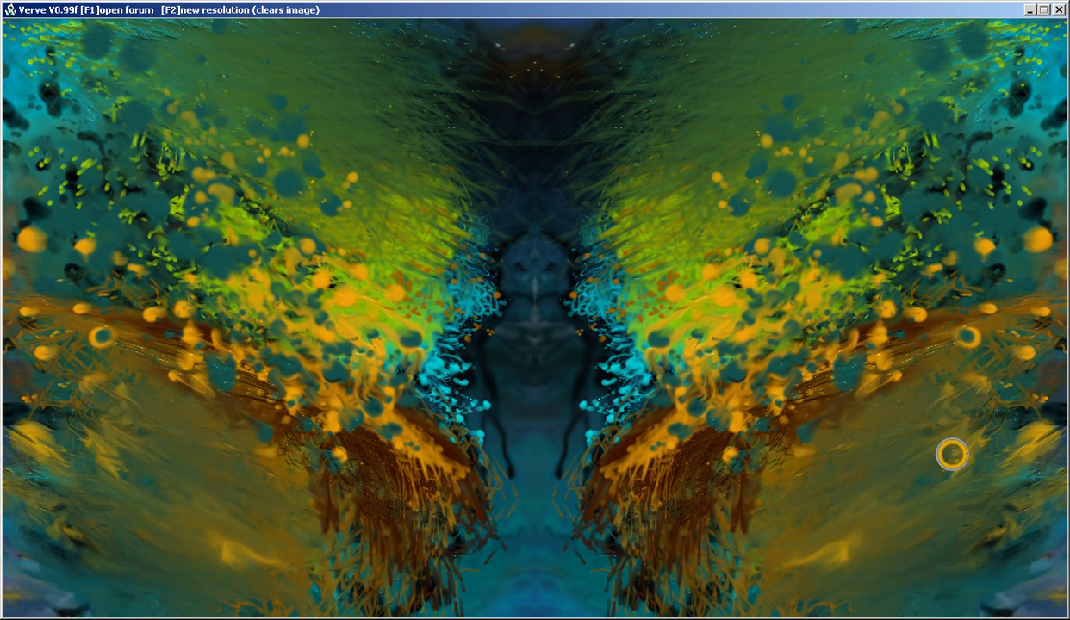
{"action": "mouse_move", "coordinate": [707, 475]}
{"action": "left_mouse_down"}
{"action": "mouse_move", "coordinate": [844, 490]}
{"action": "mouse_move", "coordinate": [728, 550]}
{"action": "mouse_move", "coordinate": [706, 598]}
{"action": "mouse_move", "coordinate": [822, 518]}
{"action": "left_mouse_up"}
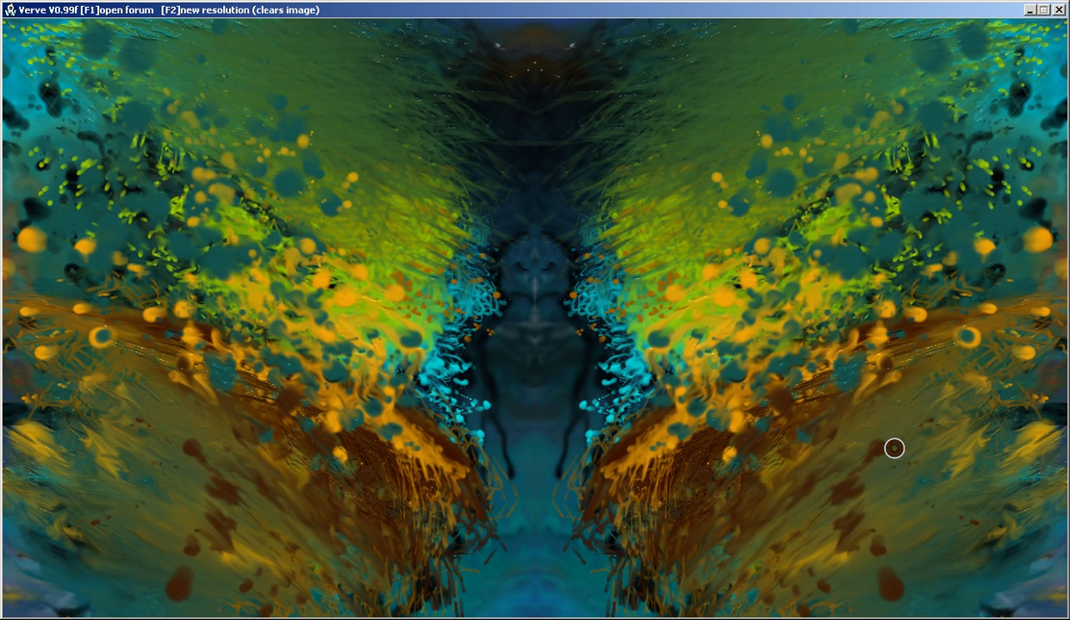
{"action": "mouse_move", "coordinate": [950, 368]}
{"action": "left_mouse_down"}
{"action": "mouse_move", "coordinate": [894, 482]}
{"action": "mouse_move", "coordinate": [980, 453]}
{"action": "mouse_move", "coordinate": [992, 324]}
{"action": "left_mouse_up"}
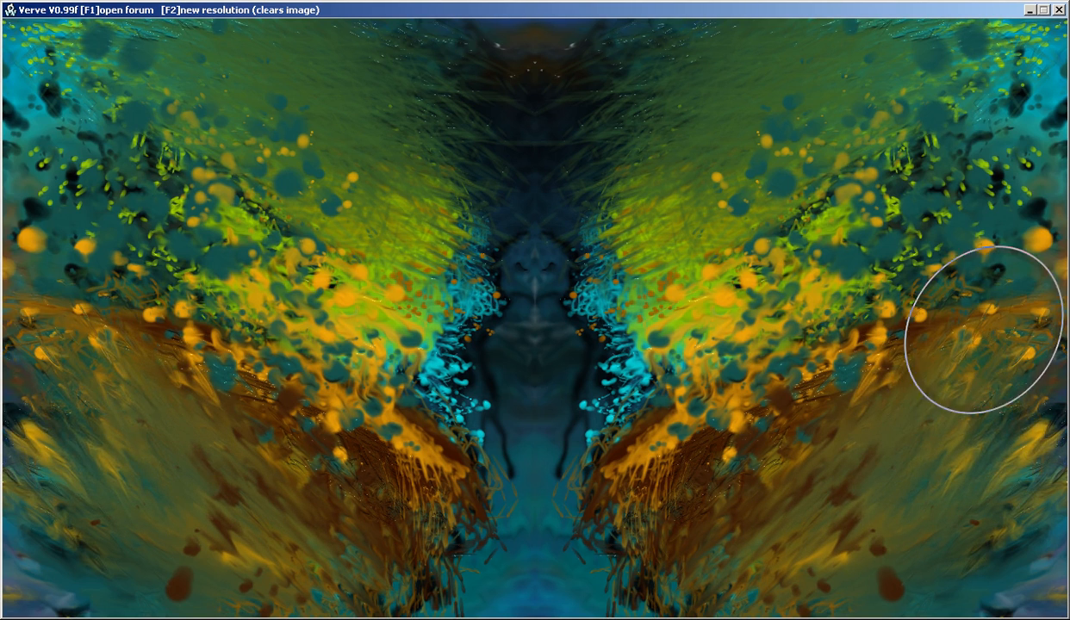
{"action": "mouse_move", "coordinate": [907, 320]}
{"action": "left_mouse_down"}
{"action": "mouse_move", "coordinate": [874, 192]}
{"action": "mouse_move", "coordinate": [967, 143]}
{"action": "mouse_move", "coordinate": [786, 269]}
{"action": "mouse_move", "coordinate": [721, 339]}
{"action": "mouse_move", "coordinate": [790, 146]}
{"action": "left_mouse_up"}
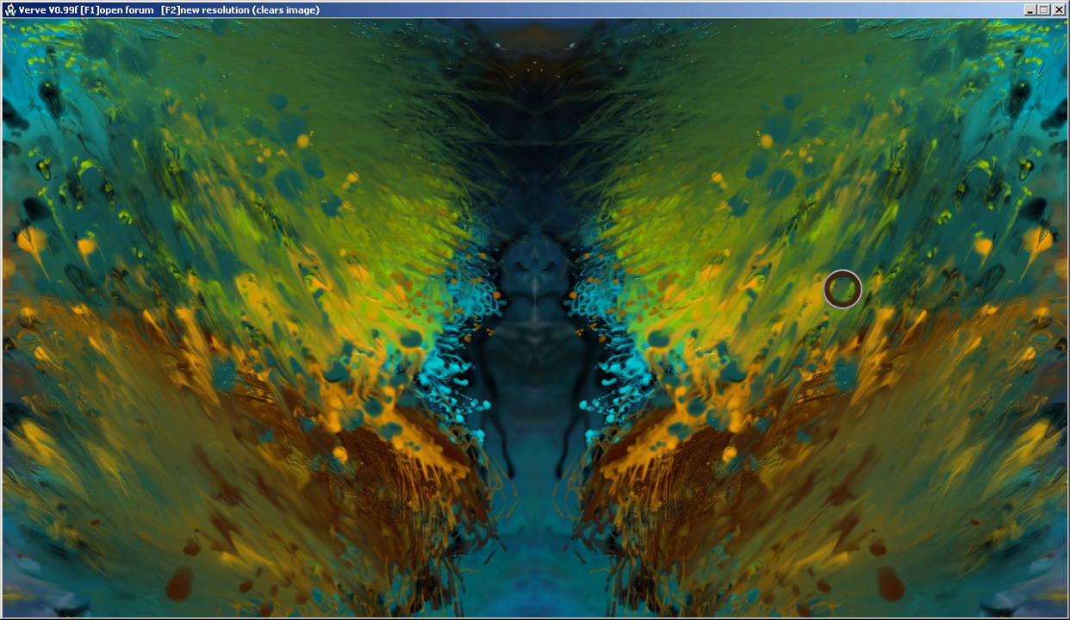
Paint solid dark brown branching shapes curving from the upper outer wings down to their middle.
{"action": "mouse_move", "coordinate": [960, 305]}
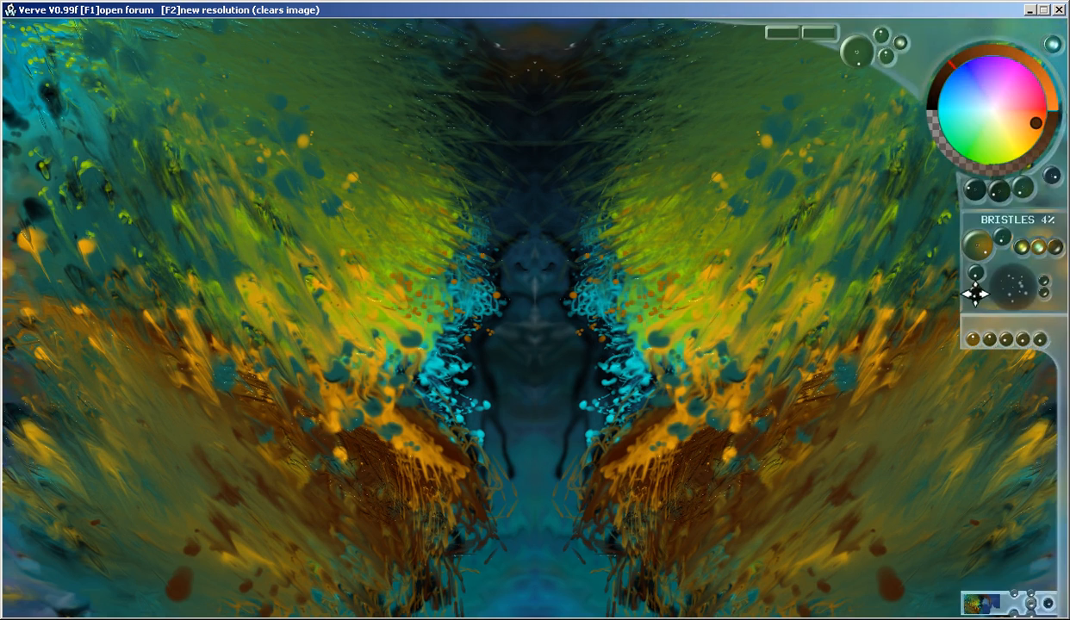
{"action": "mouse_move", "coordinate": [864, 125]}
{"action": "left_mouse_down"}
{"action": "mouse_move", "coordinate": [821, 141]}
{"action": "mouse_move", "coordinate": [765, 241]}
{"action": "mouse_move", "coordinate": [745, 385]}
{"action": "left_mouse_up"}
{"action": "mouse_move", "coordinate": [767, 311]}
{"action": "left_mouse_down"}
{"action": "mouse_move", "coordinate": [796, 282]}
{"action": "mouse_move", "coordinate": [914, 43]}
{"action": "mouse_move", "coordinate": [918, 60]}
{"action": "left_mouse_up"}
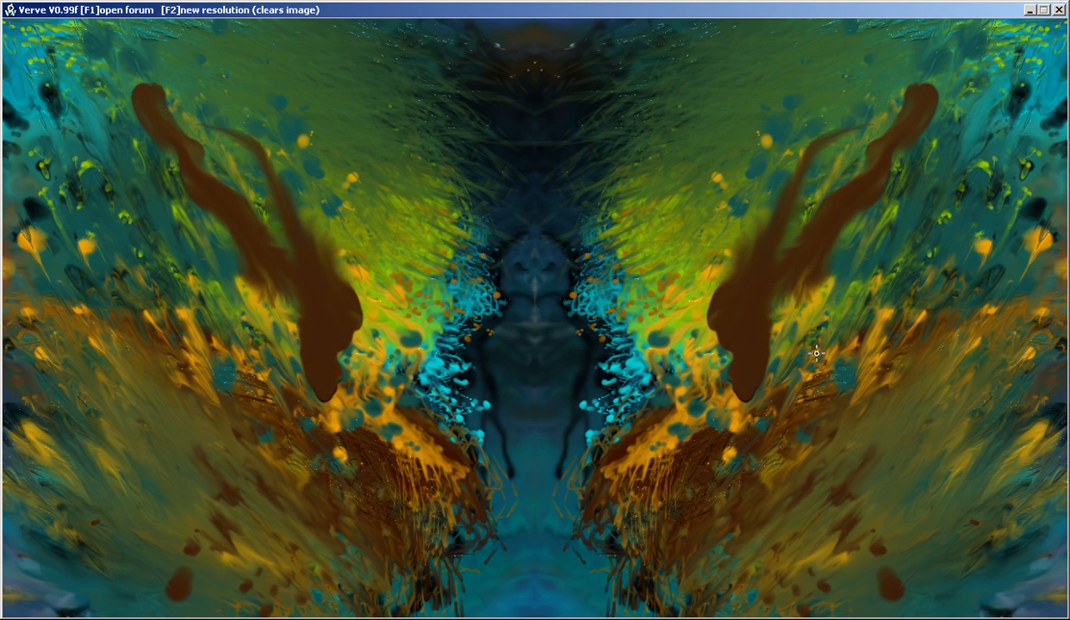
Blend olive-ochre over the inner side of the brown shapes and edge them with orange strokes.
{"action": "mouse_move", "coordinate": [794, 205]}
{"action": "left_mouse_down"}
{"action": "mouse_move", "coordinate": [726, 309]}
{"action": "mouse_move", "coordinate": [732, 393]}
{"action": "left_mouse_up"}
{"action": "mouse_move", "coordinate": [934, 133]}
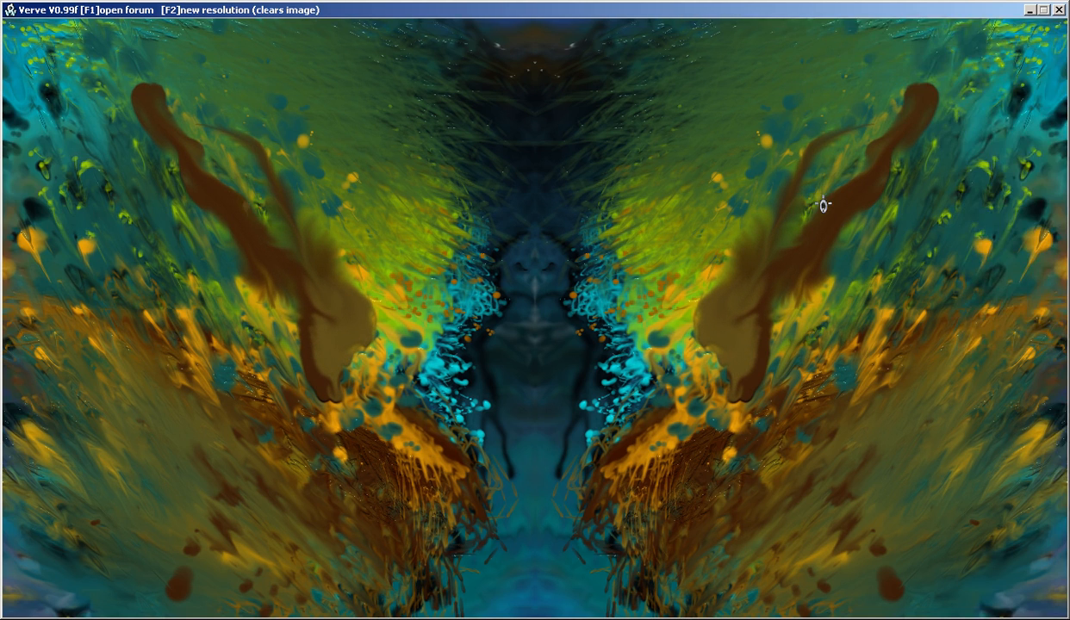
{"action": "left_click_drag", "start_coordinate": [819, 215], "coordinate": [700, 327]}
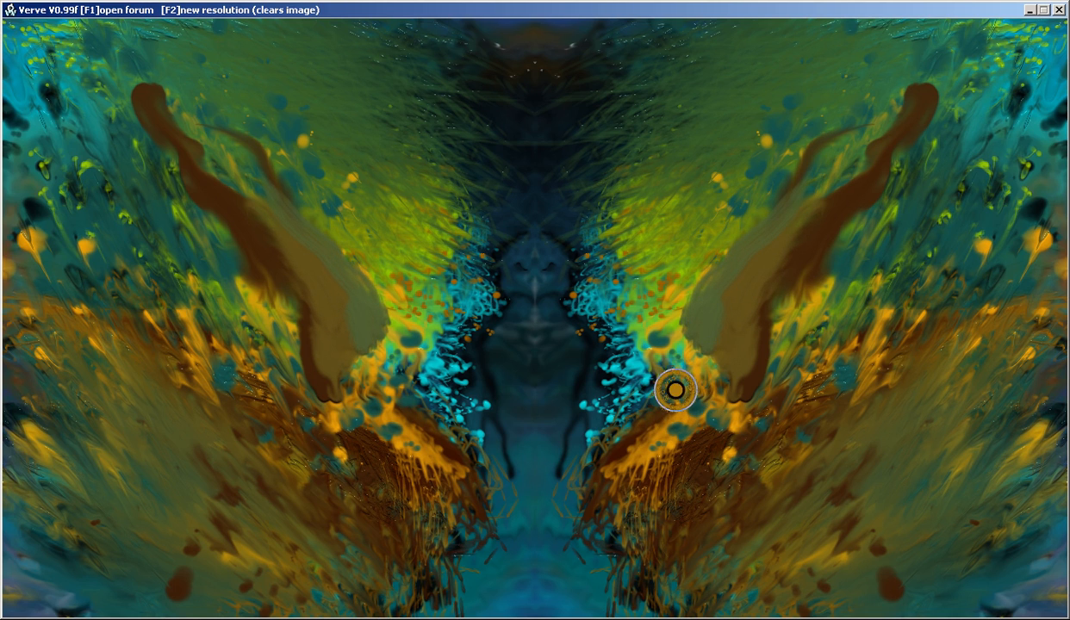
{"action": "left_click_drag", "start_coordinate": [771, 179], "coordinate": [699, 286]}
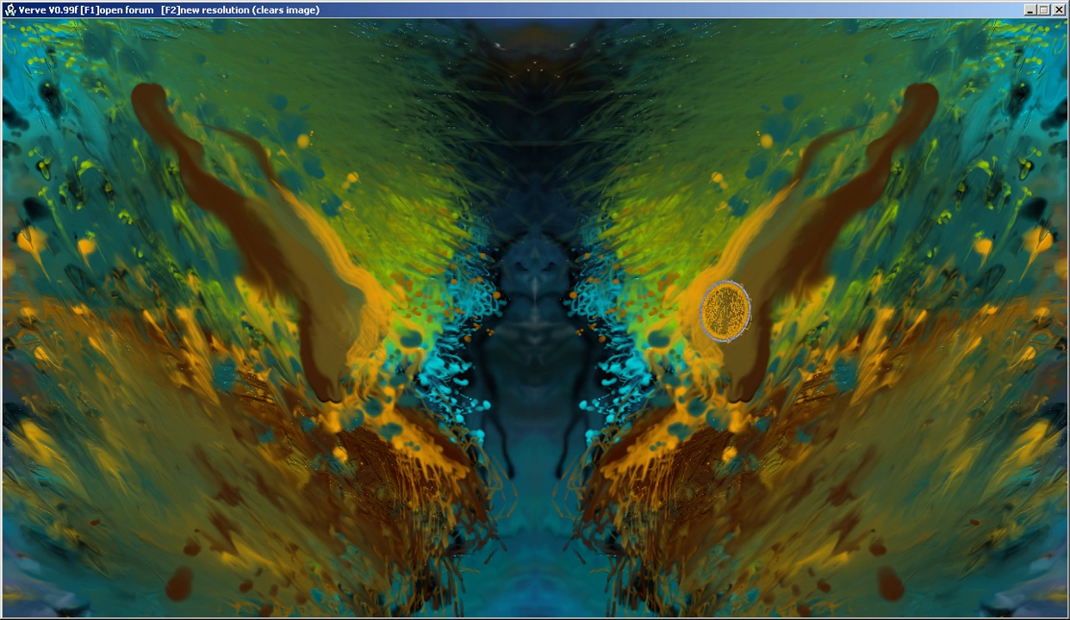
Blend ochre up through the brown shapes and add a thin orange curve and orange streaks reaching toward the outer wings.
{"action": "left_click_drag", "start_coordinate": [720, 322], "coordinate": [759, 231]}
{"action": "left_click_drag", "start_coordinate": [720, 307], "coordinate": [794, 195]}
{"action": "mouse_move", "coordinate": [768, 251]}
{"action": "left_mouse_down"}
{"action": "mouse_move", "coordinate": [822, 143]}
{"action": "mouse_move", "coordinate": [903, 110]}
{"action": "mouse_move", "coordinate": [766, 254]}
{"action": "mouse_move", "coordinate": [864, 139]}
{"action": "left_mouse_up"}
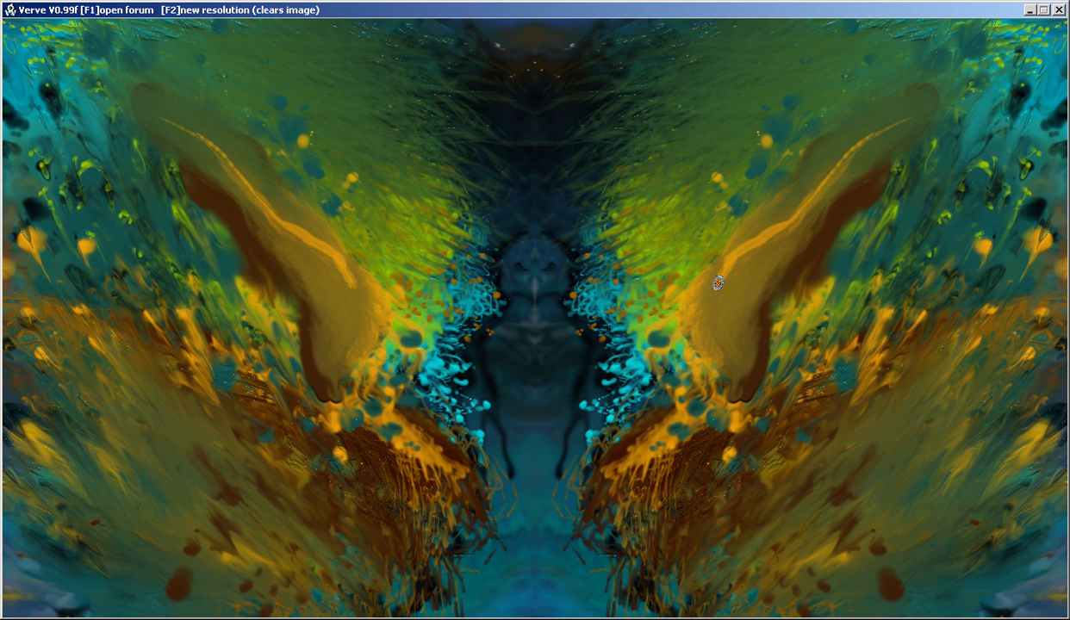
{"action": "left_click_drag", "start_coordinate": [753, 257], "coordinate": [733, 308]}
{"action": "left_click_drag", "start_coordinate": [939, 183], "coordinate": [755, 326]}
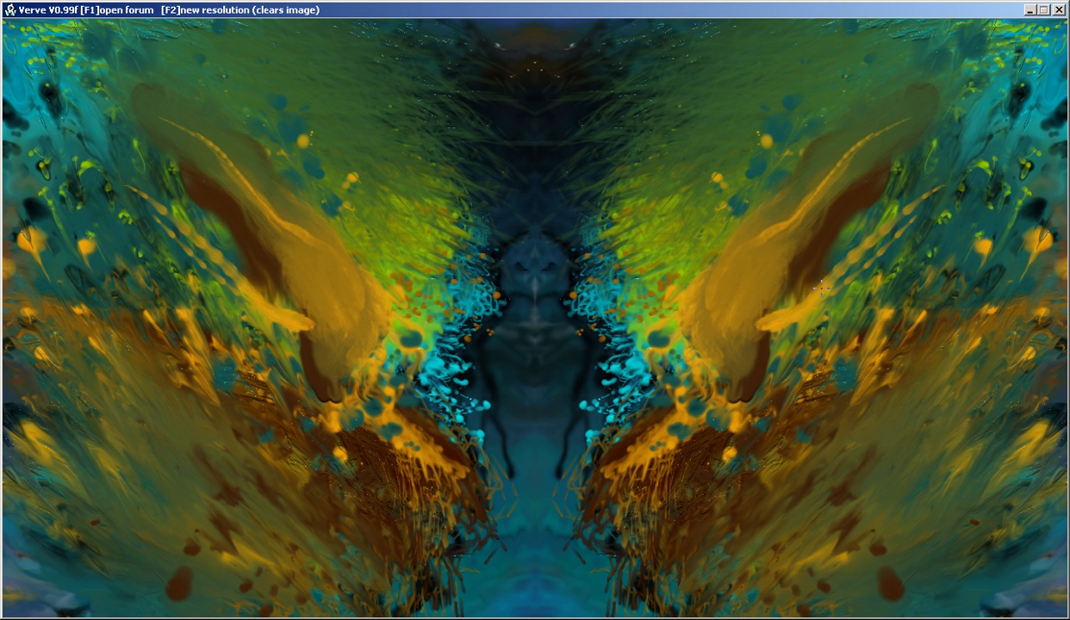
Add a layer above the painting and brush translucent red over the orange shapes and the outer and lower wings.
{"action": "key", "text": "Tab"}
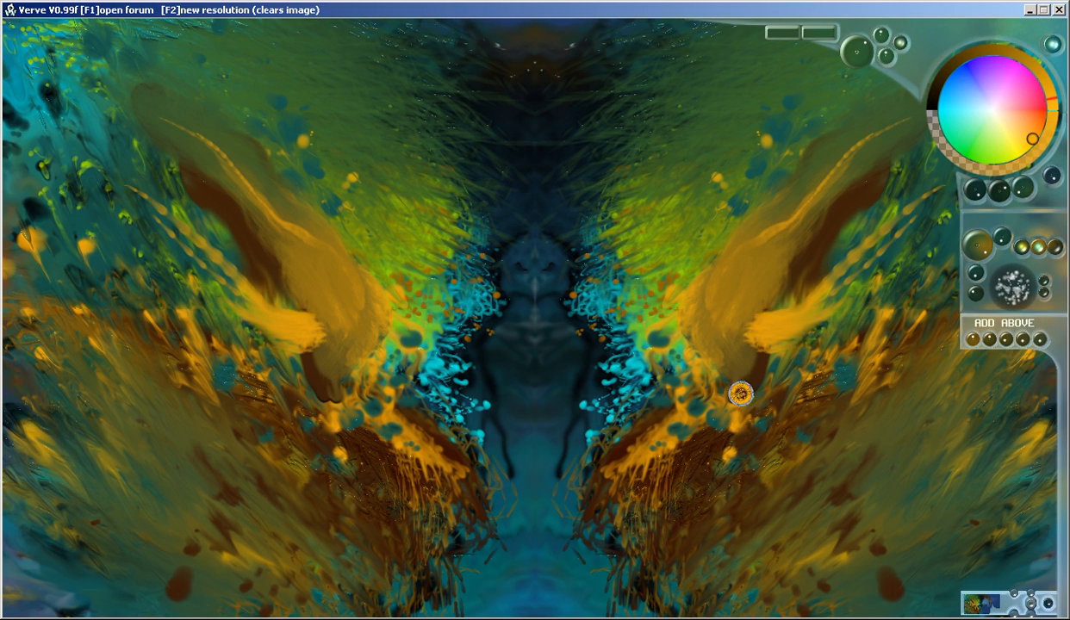
{"action": "left_click", "coordinate": [1014, 594]}
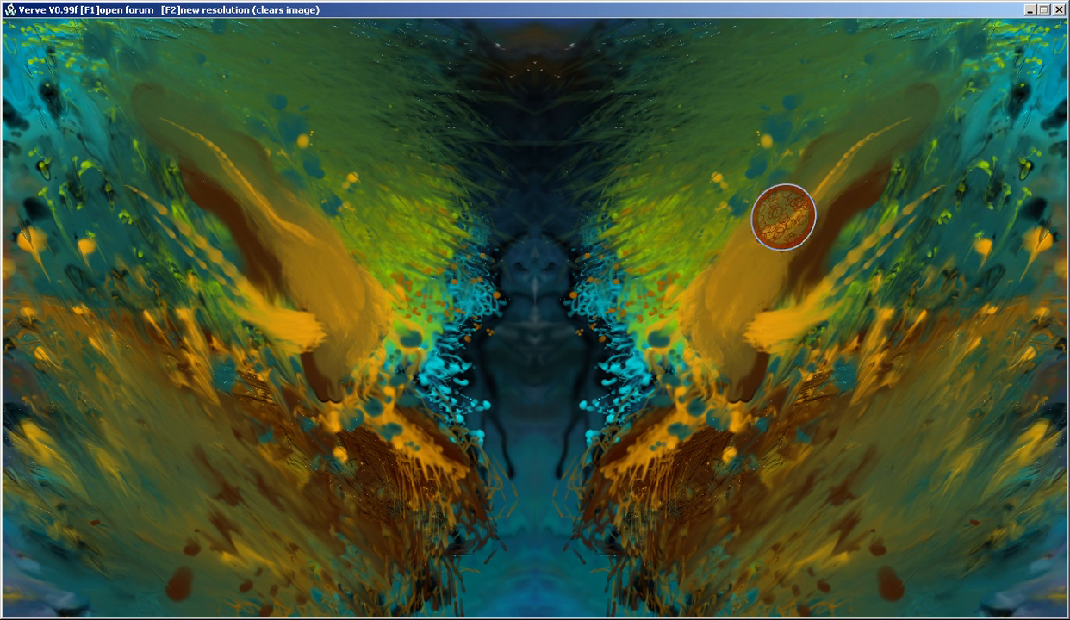
{"action": "key", "text": "Tab"}
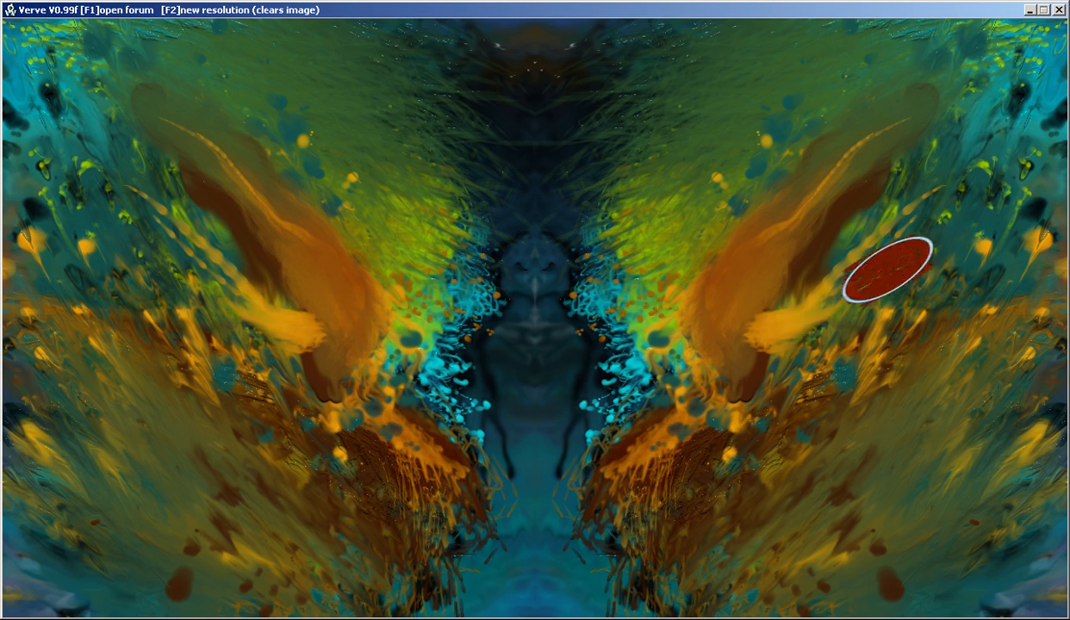
{"action": "mouse_move", "coordinate": [869, 409]}
{"action": "left_mouse_down"}
{"action": "mouse_move", "coordinate": [857, 385]}
{"action": "mouse_move", "coordinate": [913, 435]}
{"action": "left_mouse_up"}
{"action": "mouse_move", "coordinate": [889, 517]}
{"action": "left_mouse_down"}
{"action": "mouse_move", "coordinate": [903, 344]}
{"action": "mouse_move", "coordinate": [935, 302]}
{"action": "mouse_move", "coordinate": [1034, 60]}
{"action": "mouse_move", "coordinate": [986, 167]}
{"action": "mouse_move", "coordinate": [1015, 60]}
{"action": "mouse_move", "coordinate": [939, 170]}
{"action": "left_mouse_up"}
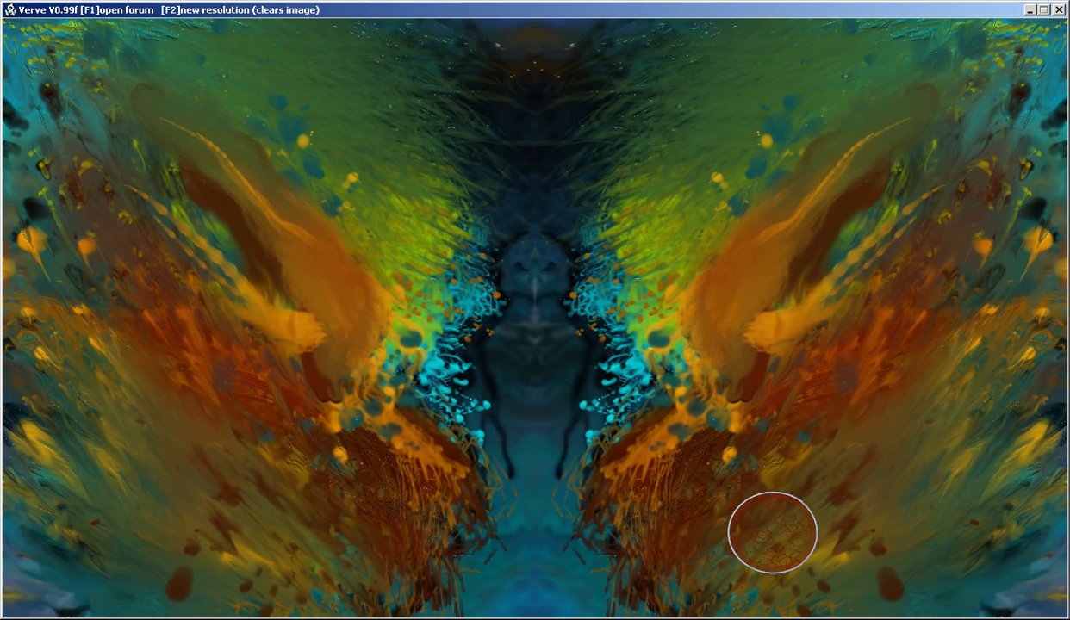
{"action": "left_click_drag", "start_coordinate": [734, 558], "coordinate": [687, 567]}
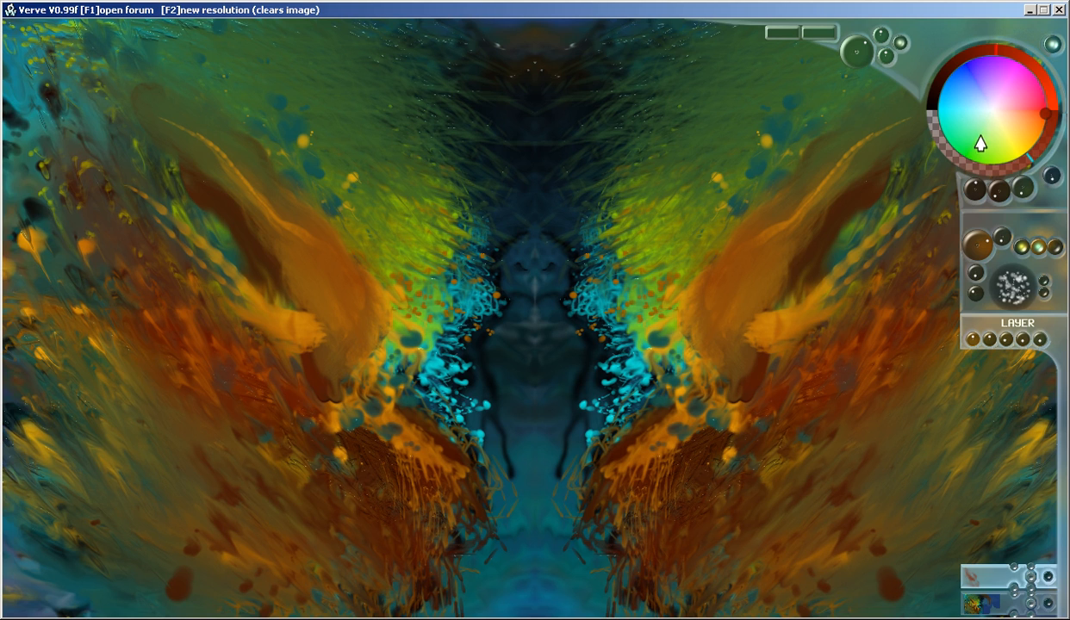
Tint the inner wings cyan and paint a pale blue glow around the central figure's head and shoulders.
{"action": "left_click", "coordinate": [939, 112]}
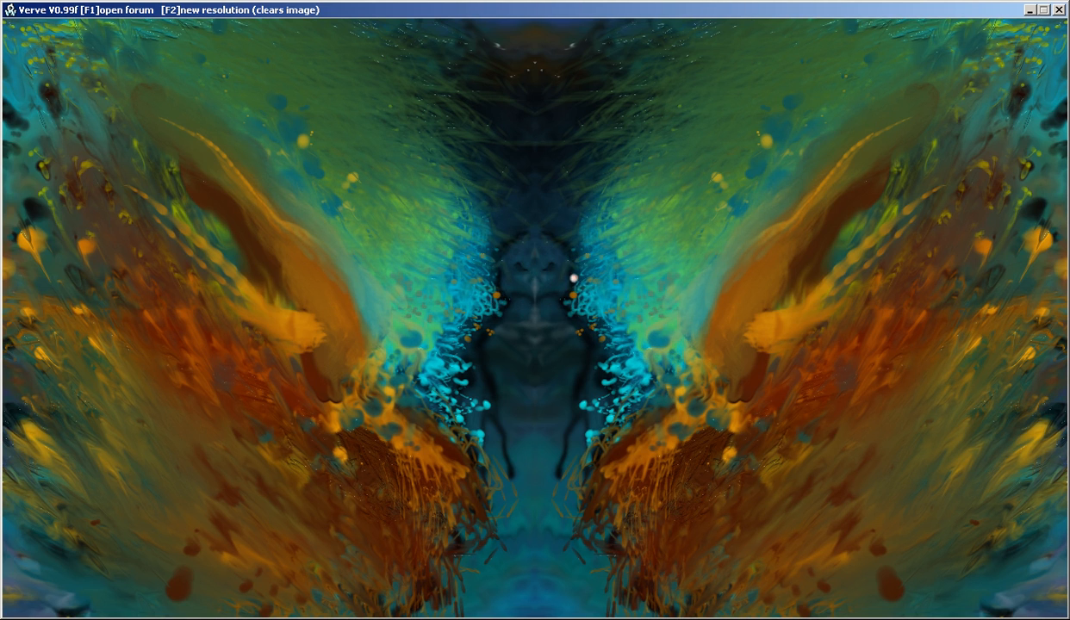
{"action": "key", "text": "space"}
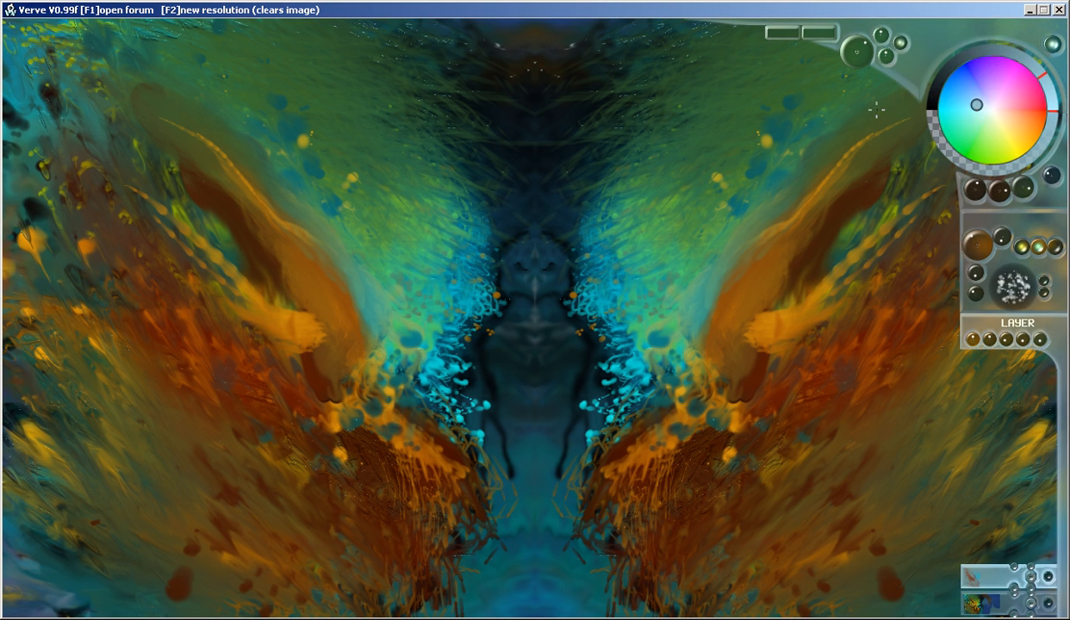
{"action": "key", "text": "space"}
{"action": "mouse_move", "coordinate": [572, 212]}
{"action": "left_mouse_down"}
{"action": "mouse_move", "coordinate": [562, 239]}
{"action": "mouse_move", "coordinate": [582, 343]}
{"action": "mouse_move", "coordinate": [571, 494]}
{"action": "mouse_move", "coordinate": [589, 420]}
{"action": "mouse_move", "coordinate": [582, 284]}
{"action": "mouse_move", "coordinate": [600, 255]}
{"action": "mouse_move", "coordinate": [545, 220]}
{"action": "left_mouse_up"}
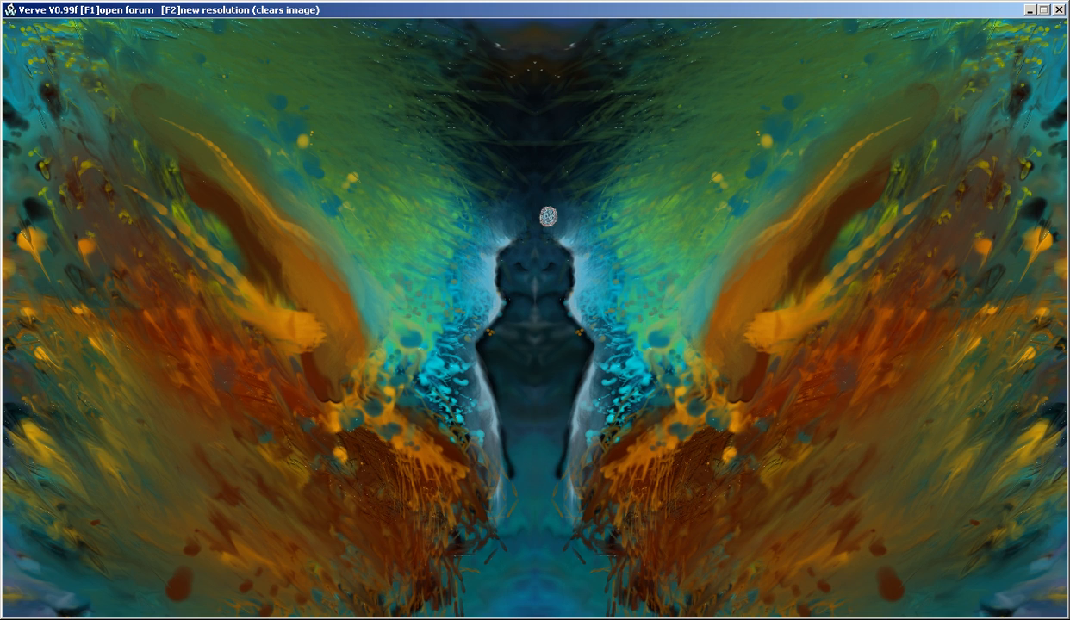
{"action": "mouse_move", "coordinate": [567, 181]}
{"action": "left_mouse_down"}
{"action": "mouse_move", "coordinate": [570, 259]}
{"action": "mouse_move", "coordinate": [591, 318]}
{"action": "left_mouse_up"}
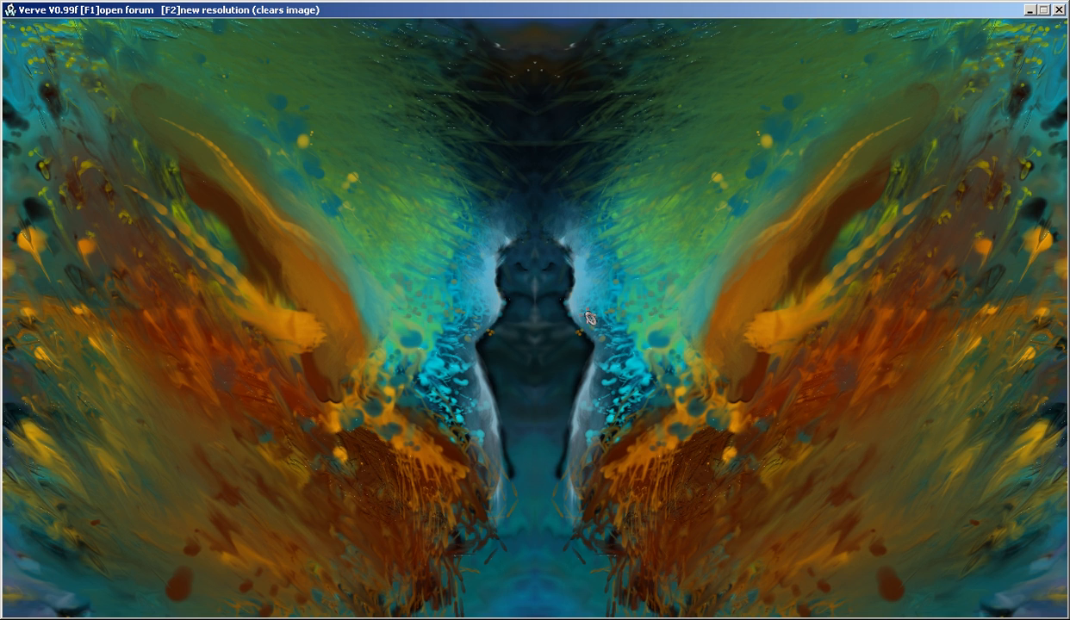
Paint pale blue strokes down the figure's lower sides and thin feathery lines outward over the inner wings.
{"action": "mouse_move", "coordinate": [600, 360]}
{"action": "left_mouse_down"}
{"action": "mouse_move", "coordinate": [572, 398]}
{"action": "mouse_move", "coordinate": [587, 429]}
{"action": "left_mouse_up"}
{"action": "mouse_move", "coordinate": [577, 387]}
{"action": "left_mouse_down"}
{"action": "mouse_move", "coordinate": [555, 452]}
{"action": "mouse_move", "coordinate": [574, 552]}
{"action": "mouse_move", "coordinate": [556, 472]}
{"action": "mouse_move", "coordinate": [564, 468]}
{"action": "left_mouse_up"}
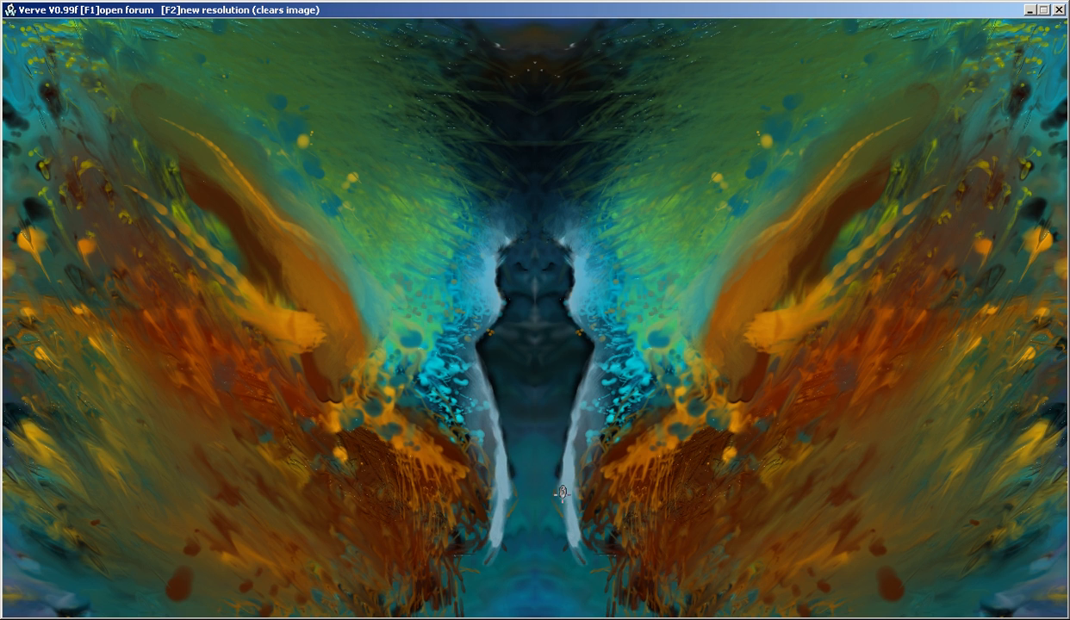
{"action": "mouse_move", "coordinate": [583, 522]}
{"action": "left_mouse_down"}
{"action": "mouse_move", "coordinate": [585, 552]}
{"action": "mouse_move", "coordinate": [562, 527]}
{"action": "mouse_move", "coordinate": [556, 461]}
{"action": "mouse_move", "coordinate": [584, 429]}
{"action": "mouse_move", "coordinate": [569, 384]}
{"action": "mouse_move", "coordinate": [603, 357]}
{"action": "mouse_move", "coordinate": [576, 422]}
{"action": "mouse_move", "coordinate": [598, 415]}
{"action": "mouse_move", "coordinate": [587, 461]}
{"action": "left_mouse_up"}
{"action": "mouse_move", "coordinate": [586, 506]}
{"action": "left_mouse_down"}
{"action": "mouse_move", "coordinate": [585, 542]}
{"action": "mouse_move", "coordinate": [605, 554]}
{"action": "left_mouse_up"}
{"action": "mouse_move", "coordinate": [622, 387]}
{"action": "left_mouse_down"}
{"action": "mouse_move", "coordinate": [585, 395]}
{"action": "mouse_move", "coordinate": [608, 379]}
{"action": "mouse_move", "coordinate": [595, 358]}
{"action": "mouse_move", "coordinate": [603, 321]}
{"action": "mouse_move", "coordinate": [676, 246]}
{"action": "mouse_move", "coordinate": [585, 322]}
{"action": "mouse_move", "coordinate": [686, 233]}
{"action": "left_mouse_up"}
Choose white and paint bright curved highlights and spikes along the figure's shoulders, sides and head.
{"action": "key", "text": "space"}
{"action": "left_click_drag", "start_coordinate": [1045, 99], "coordinate": [1036, 116]}
{"action": "left_click", "coordinate": [992, 112]}
{"action": "key", "text": "space"}
{"action": "mouse_move", "coordinate": [662, 251]}
{"action": "left_mouse_down"}
{"action": "mouse_move", "coordinate": [592, 312]}
{"action": "mouse_move", "coordinate": [576, 305]}
{"action": "left_mouse_up"}
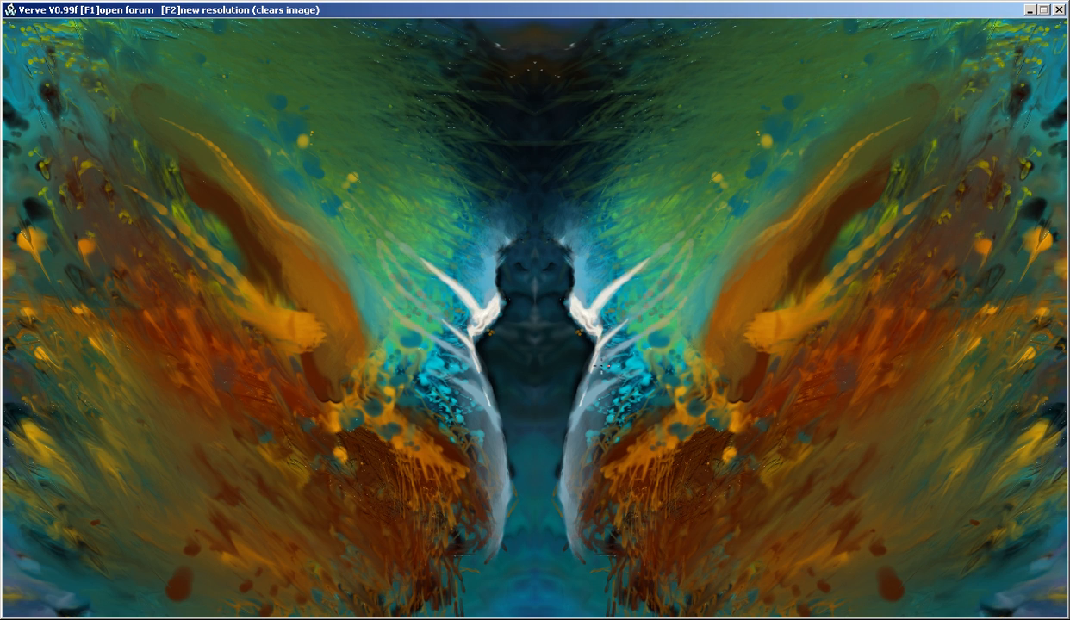
{"action": "left_click_drag", "start_coordinate": [603, 382], "coordinate": [576, 491]}
{"action": "left_click_drag", "start_coordinate": [575, 265], "coordinate": [555, 197]}
Adjust the bottom layer's glossiness and bump, trying 100% bump before lowering it to a moderate paint relief.
{"action": "key", "text": "Tab"}
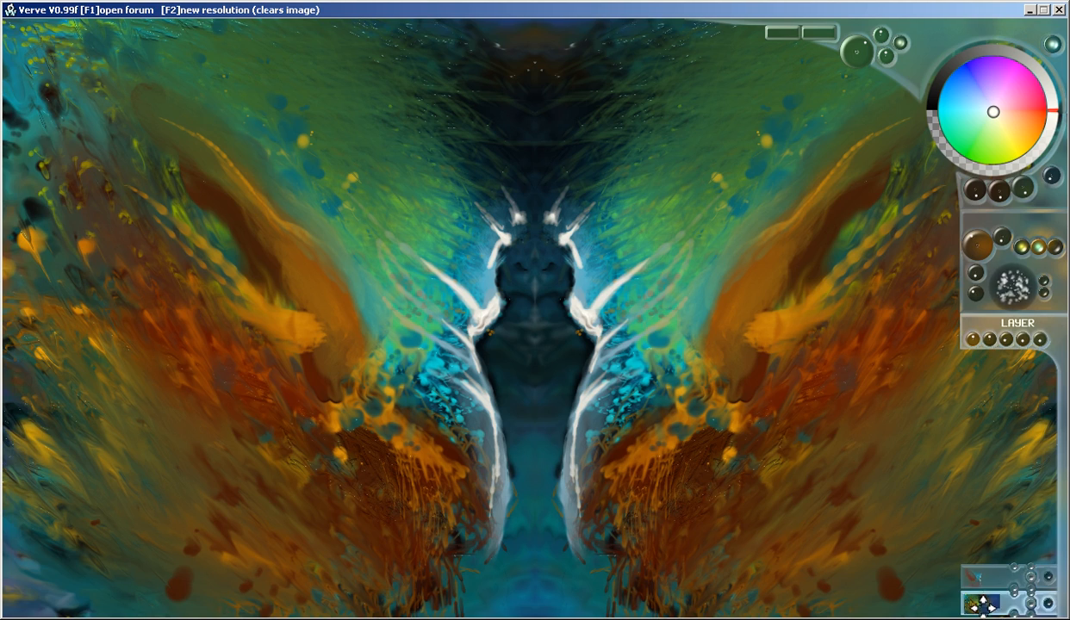
{"action": "left_click_drag", "start_coordinate": [974, 339], "coordinate": [1025, 333]}
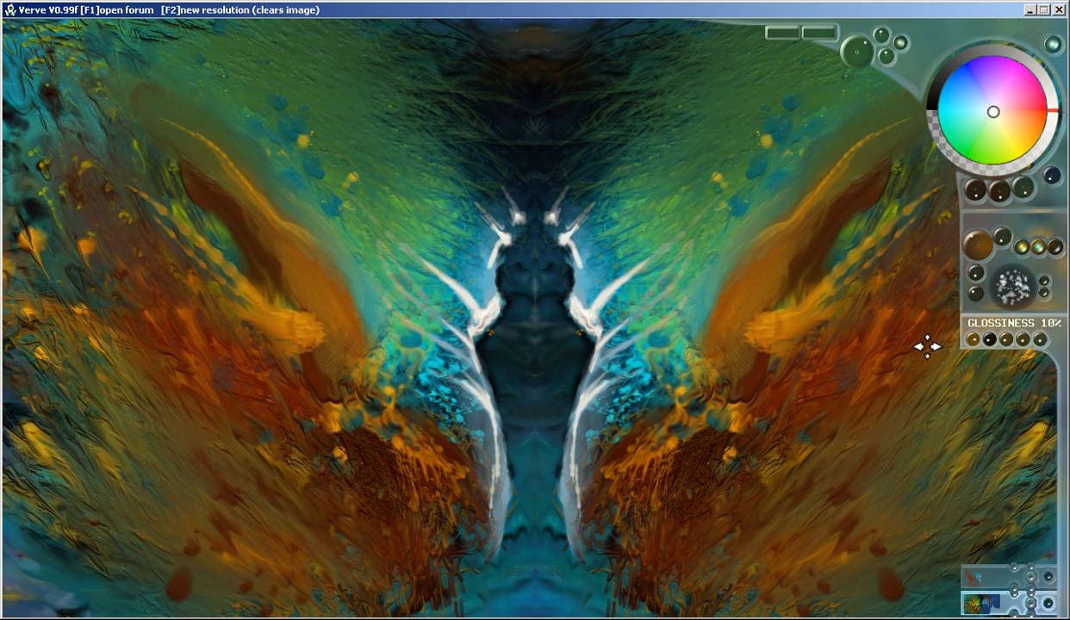
{"action": "left_click_drag", "start_coordinate": [923, 346], "coordinate": [1022, 337]}
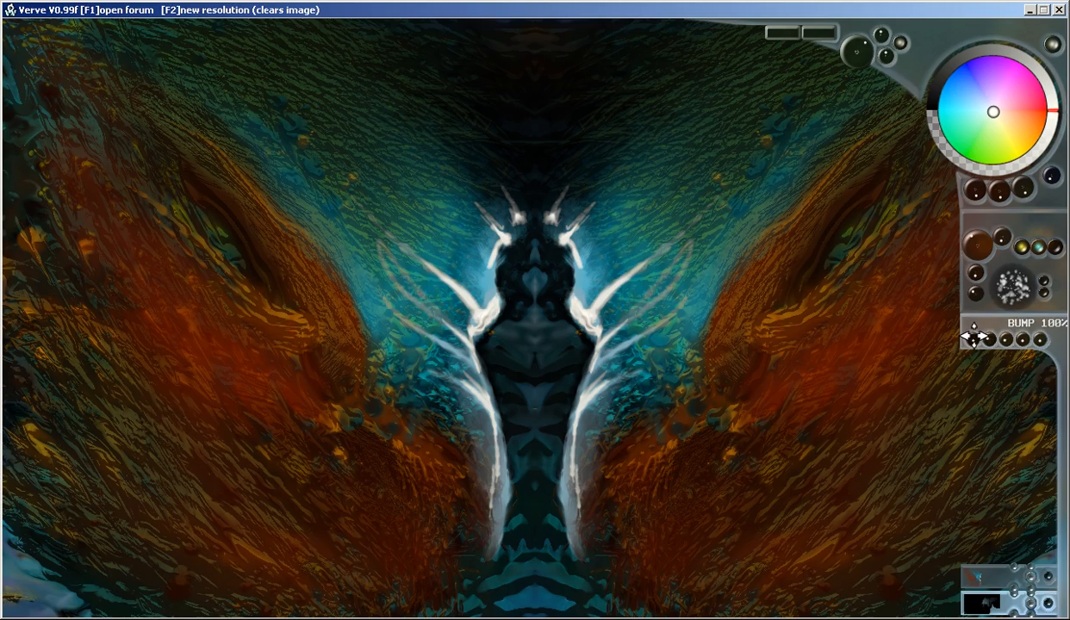
{"action": "left_click_drag", "start_coordinate": [973, 338], "coordinate": [965, 339]}
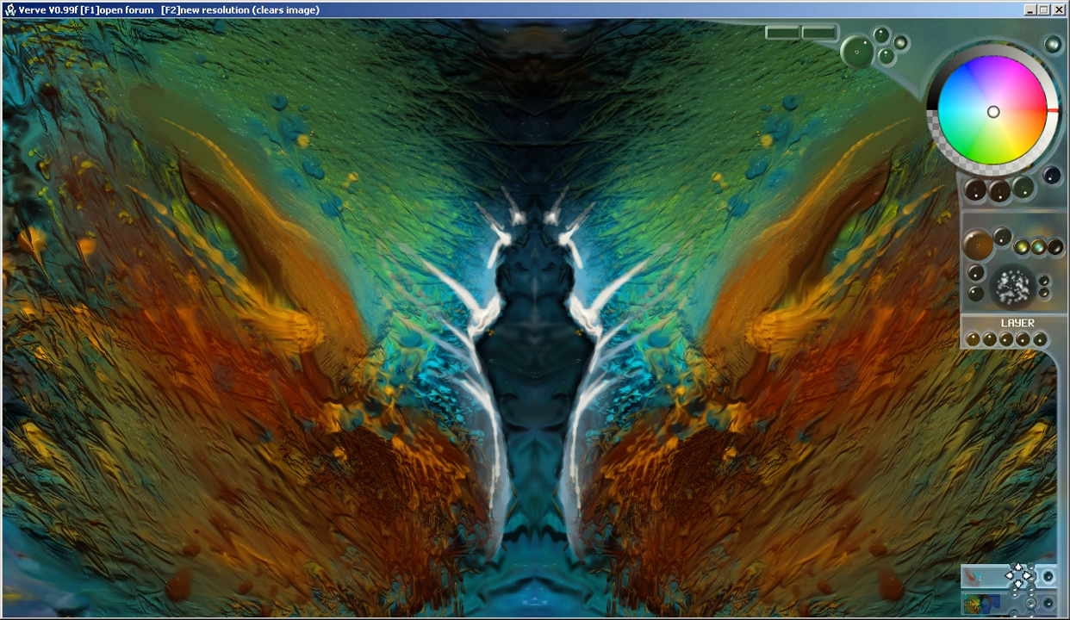
On the top layer, smear the white highlights outward around the figure's head, shoulders and sides into soft feathered streaks.
{"action": "left_click_drag", "start_coordinate": [579, 246], "coordinate": [583, 268]}
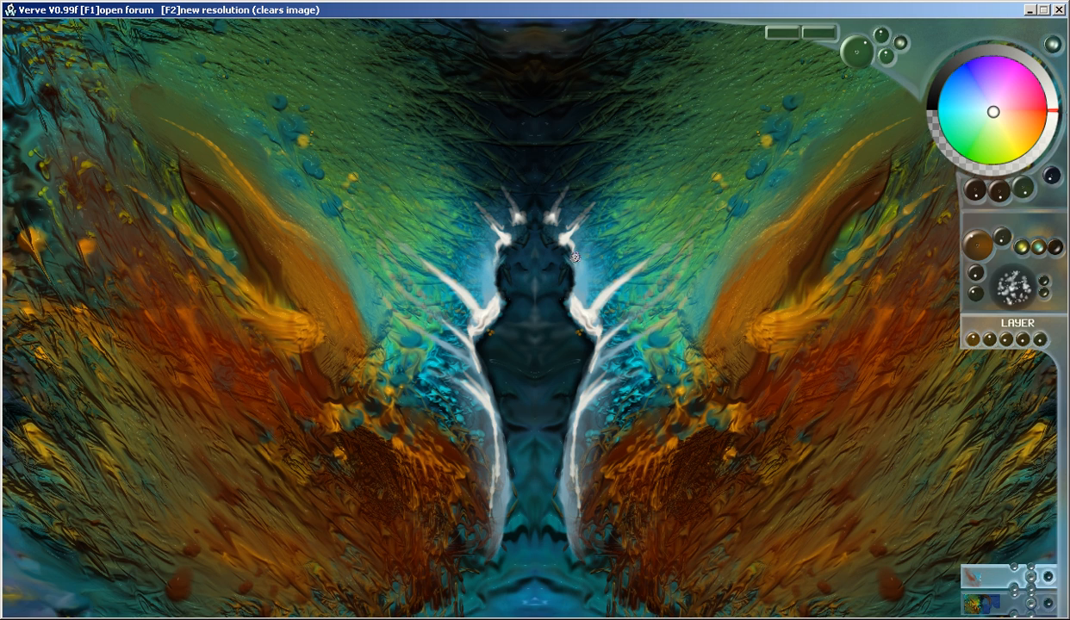
{"action": "left_click_drag", "start_coordinate": [593, 209], "coordinate": [588, 212]}
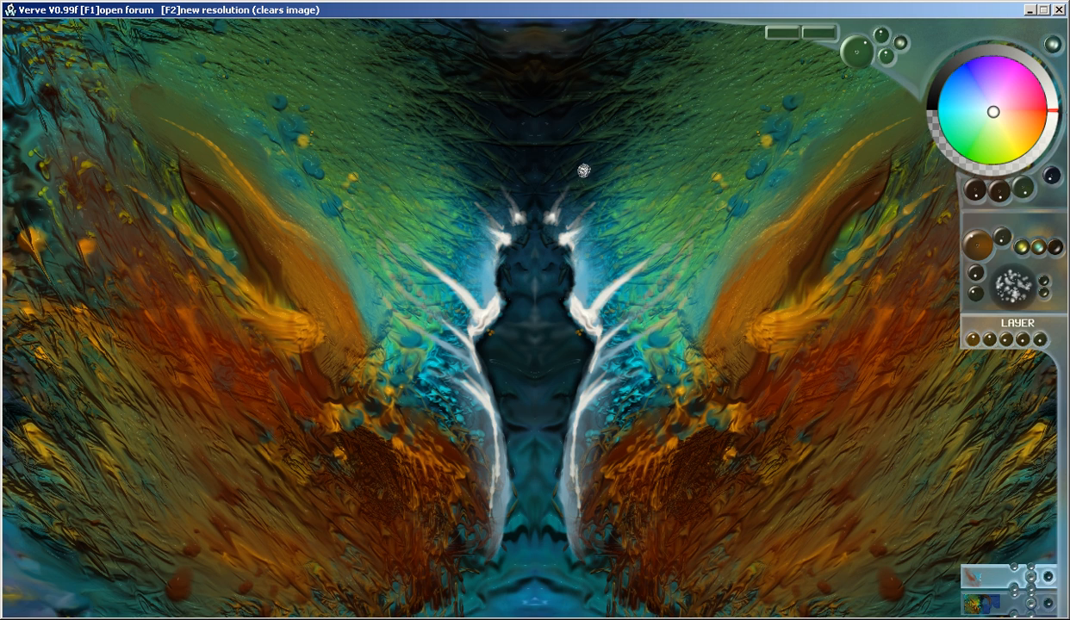
{"action": "left_click_drag", "start_coordinate": [588, 303], "coordinate": [596, 295]}
{"action": "mouse_move", "coordinate": [644, 249]}
{"action": "left_mouse_down"}
{"action": "mouse_move", "coordinate": [621, 272]}
{"action": "mouse_move", "coordinate": [579, 280]}
{"action": "mouse_move", "coordinate": [599, 269]}
{"action": "mouse_move", "coordinate": [608, 324]}
{"action": "mouse_move", "coordinate": [582, 370]}
{"action": "mouse_move", "coordinate": [637, 362]}
{"action": "mouse_move", "coordinate": [587, 425]}
{"action": "mouse_move", "coordinate": [576, 484]}
{"action": "mouse_move", "coordinate": [582, 539]}
{"action": "left_mouse_up"}
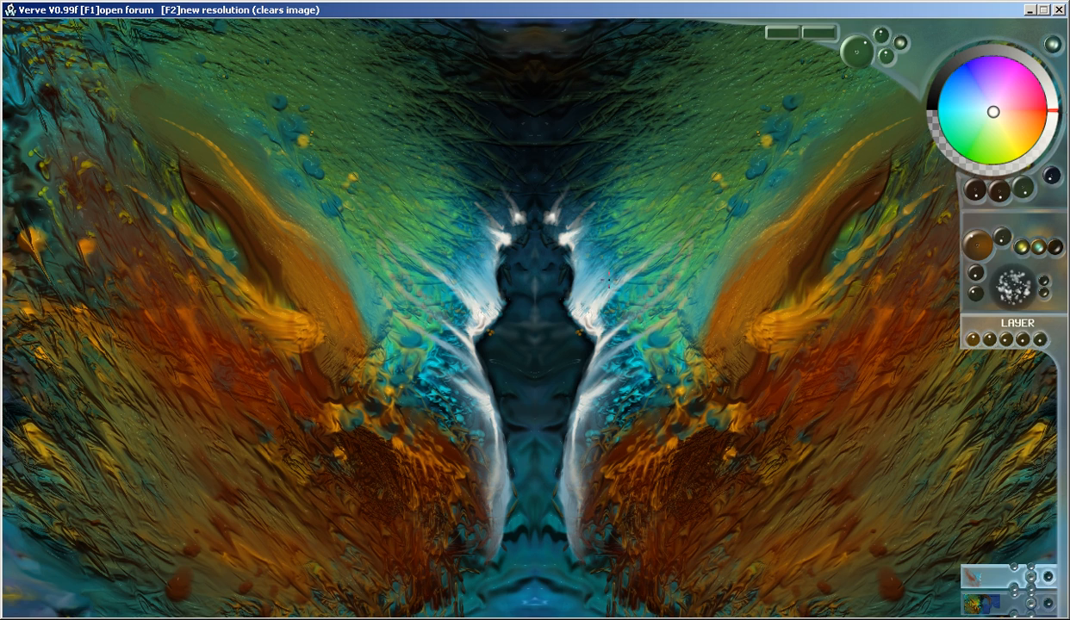
{"action": "left_click_drag", "start_coordinate": [568, 230], "coordinate": [596, 197]}
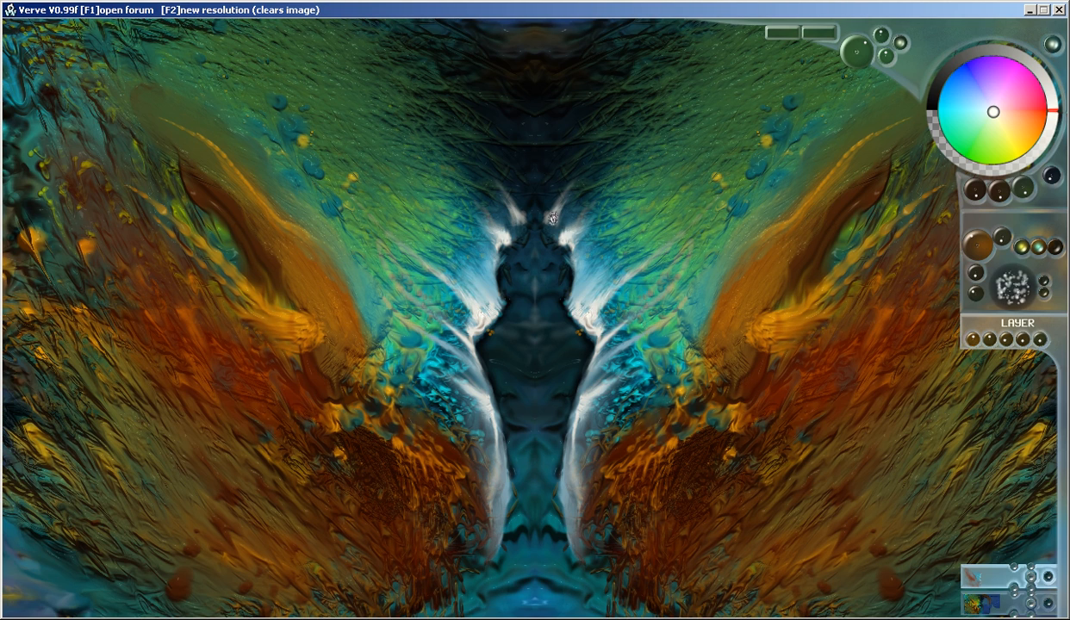
Push the white highlights beside the figure's head upward into thicker tips.
{"action": "left_click_drag", "start_coordinate": [562, 238], "coordinate": [575, 197]}
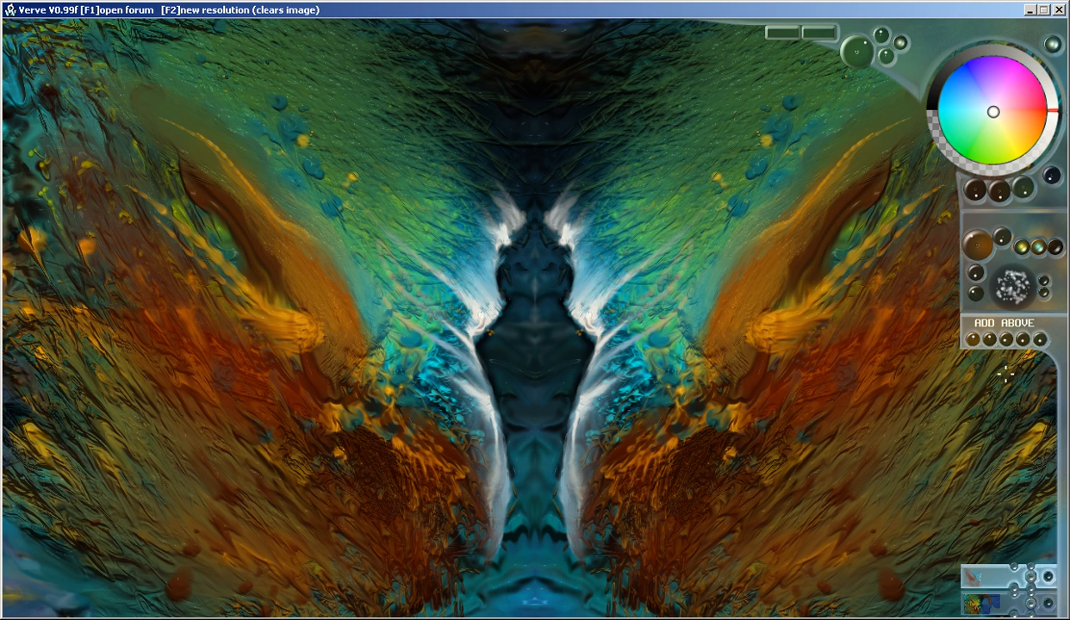
Add a layer above the others with 100% metallic and 10% diffusion, and choose a dark golden yellow.
{"action": "left_click", "coordinate": [1014, 566]}
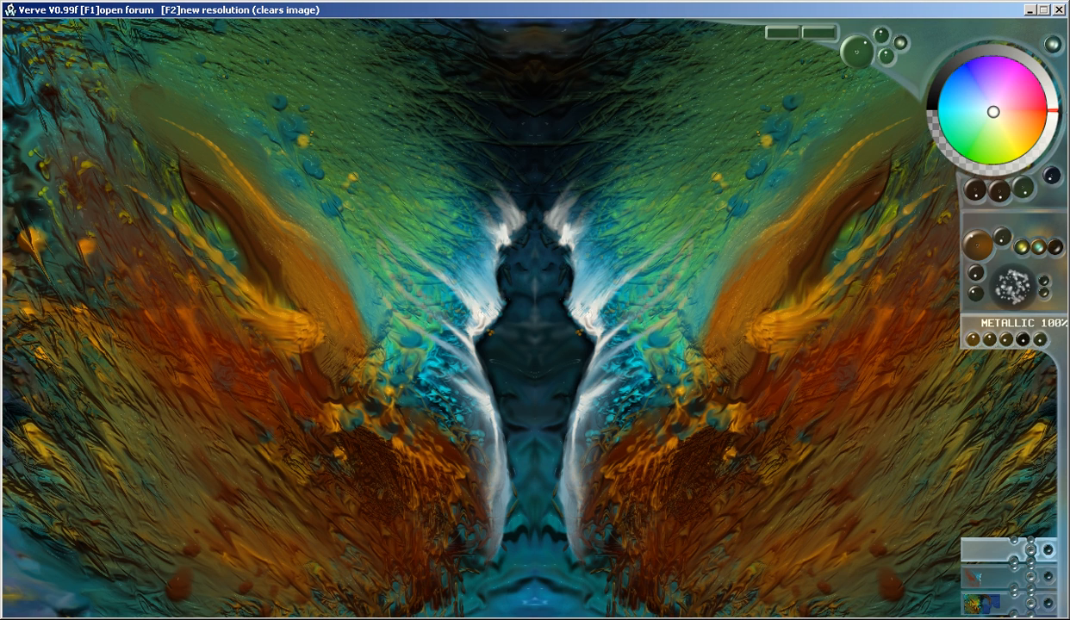
{"action": "left_click_drag", "start_coordinate": [1037, 132], "coordinate": [1022, 142]}
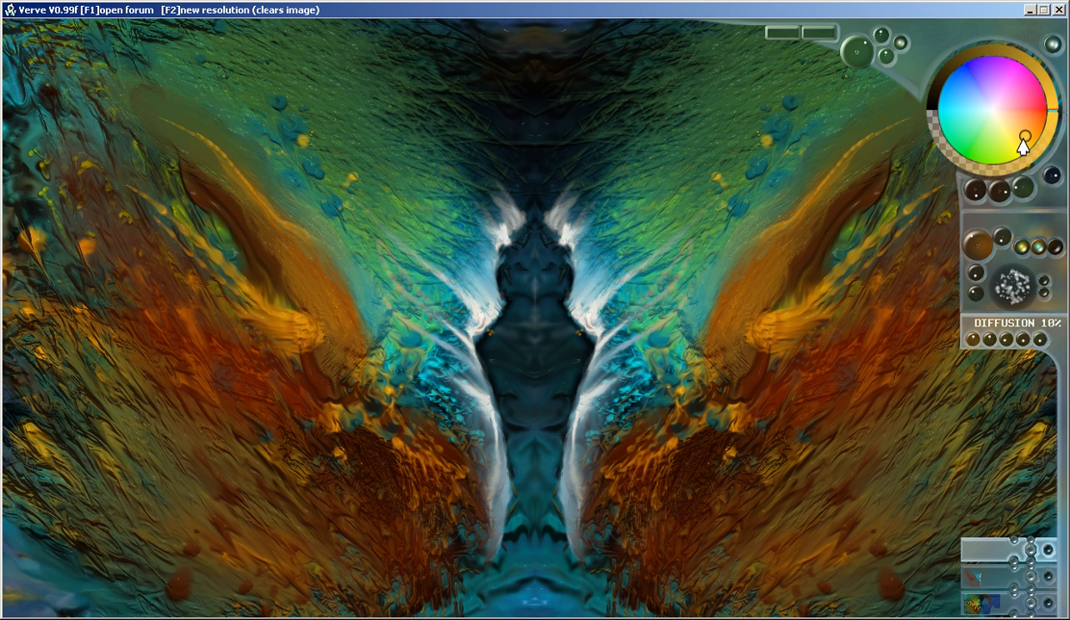
{"action": "left_click_drag", "start_coordinate": [1017, 66], "coordinate": [979, 59]}
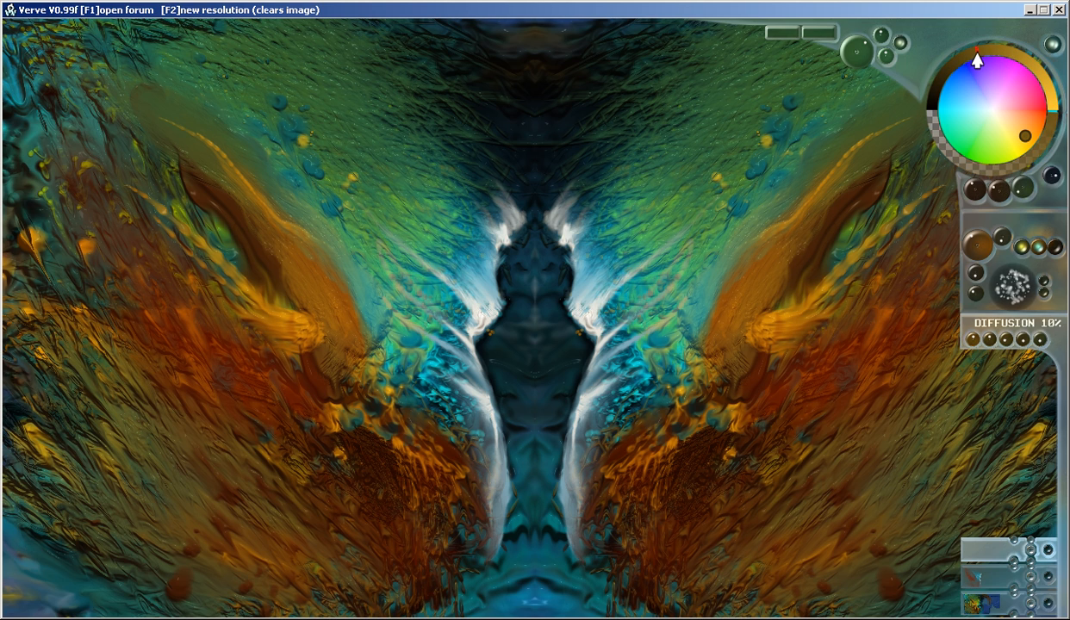
Paint broad gold strokes across the inner wings toward the figure, raising the layer's glossiness and slightly brightening the colour between strokes.
{"action": "mouse_move", "coordinate": [739, 248]}
{"action": "left_mouse_down"}
{"action": "mouse_move", "coordinate": [663, 387]}
{"action": "mouse_move", "coordinate": [640, 382]}
{"action": "mouse_move", "coordinate": [743, 277]}
{"action": "mouse_move", "coordinate": [632, 394]}
{"action": "left_mouse_up"}
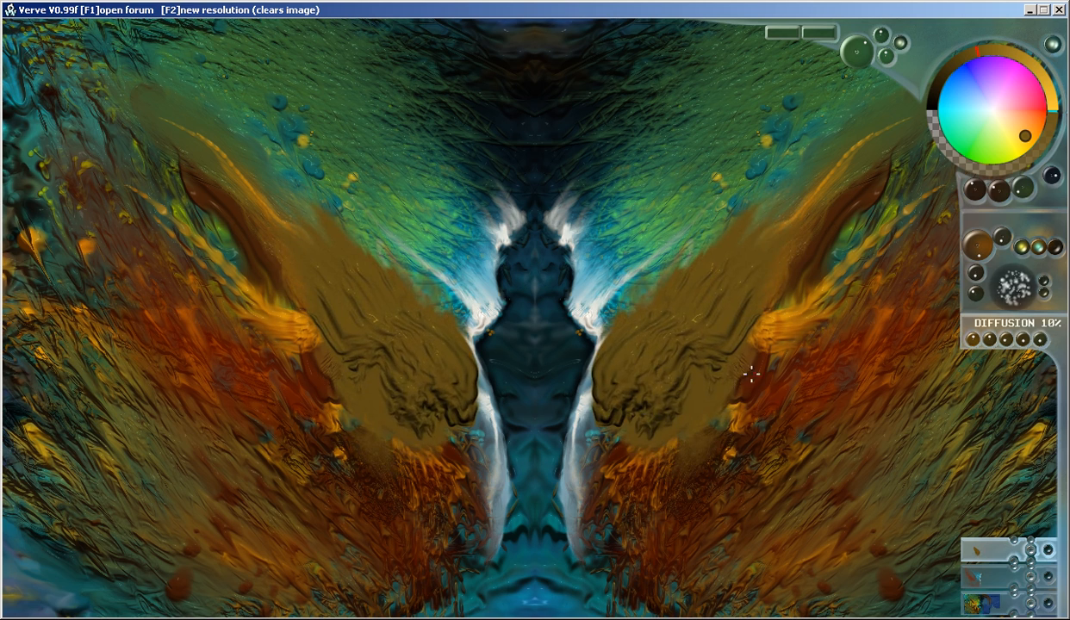
{"action": "mouse_move", "coordinate": [989, 339]}
{"action": "left_mouse_down"}
{"action": "mouse_move", "coordinate": [1034, 340]}
{"action": "mouse_move", "coordinate": [1013, 336]}
{"action": "mouse_move", "coordinate": [1022, 330]}
{"action": "left_mouse_up"}
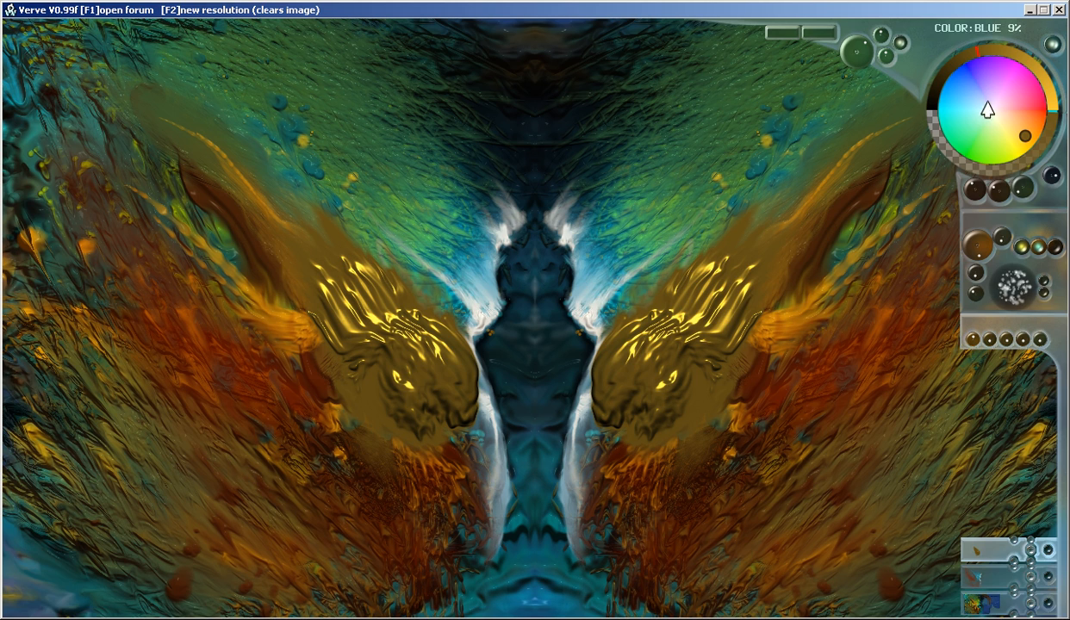
{"action": "left_click_drag", "start_coordinate": [983, 54], "coordinate": [990, 52]}
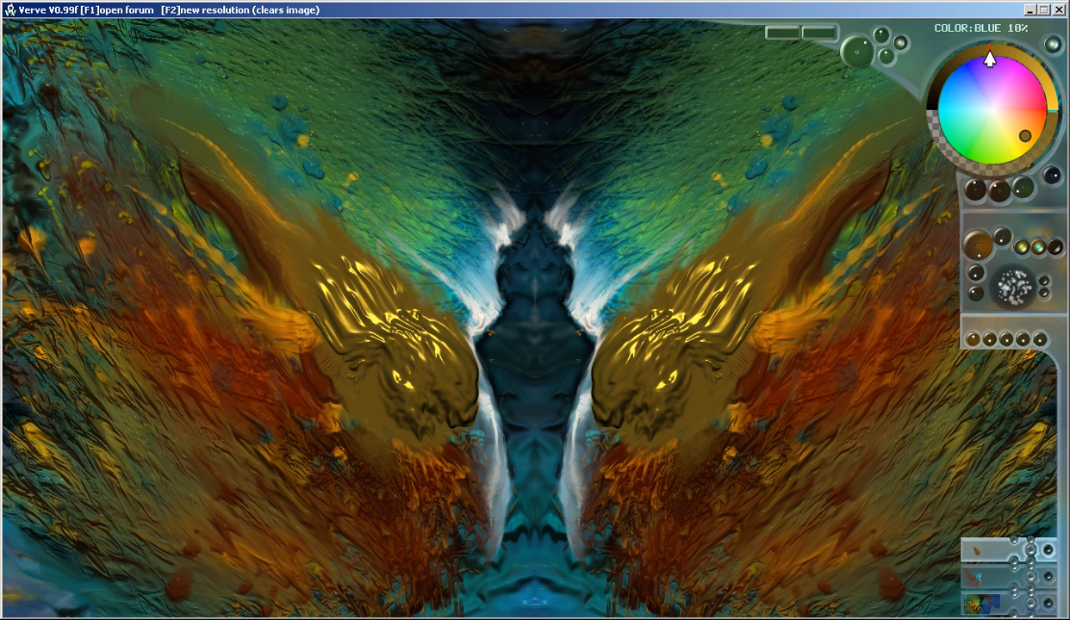
{"action": "mouse_move", "coordinate": [791, 199]}
{"action": "left_mouse_down"}
{"action": "mouse_move", "coordinate": [637, 296]}
{"action": "mouse_move", "coordinate": [819, 169]}
{"action": "mouse_move", "coordinate": [616, 245]}
{"action": "mouse_move", "coordinate": [658, 213]}
{"action": "mouse_move", "coordinate": [822, 195]}
{"action": "mouse_move", "coordinate": [864, 316]}
{"action": "mouse_move", "coordinate": [855, 339]}
{"action": "mouse_move", "coordinate": [694, 404]}
{"action": "mouse_move", "coordinate": [669, 456]}
{"action": "mouse_move", "coordinate": [630, 470]}
{"action": "mouse_move", "coordinate": [606, 439]}
{"action": "mouse_move", "coordinate": [605, 481]}
{"action": "left_mouse_up"}
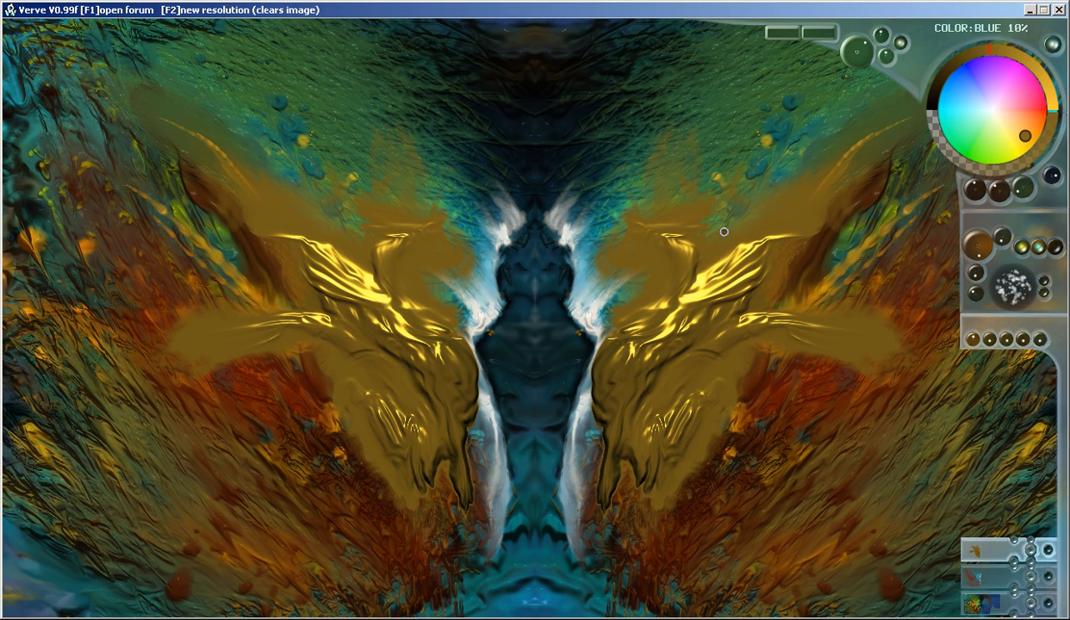
Set the gold layer's diffusion to 154% and work the gold into ridged, branching shapes reaching down beside the figure's base.
{"action": "left_click_drag", "start_coordinate": [1006, 339], "coordinate": [1006, 304]}
{"action": "mouse_move", "coordinate": [767, 274]}
{"action": "left_mouse_down"}
{"action": "mouse_move", "coordinate": [652, 379]}
{"action": "mouse_move", "coordinate": [633, 353]}
{"action": "mouse_move", "coordinate": [665, 314]}
{"action": "mouse_move", "coordinate": [685, 229]}
{"action": "mouse_move", "coordinate": [745, 242]}
{"action": "mouse_move", "coordinate": [695, 244]}
{"action": "mouse_move", "coordinate": [644, 223]}
{"action": "mouse_move", "coordinate": [616, 185]}
{"action": "left_mouse_up"}
{"action": "mouse_move", "coordinate": [669, 356]}
{"action": "left_mouse_down"}
{"action": "mouse_move", "coordinate": [680, 387]}
{"action": "mouse_move", "coordinate": [689, 359]}
{"action": "mouse_move", "coordinate": [686, 544]}
{"action": "mouse_move", "coordinate": [656, 549]}
{"action": "mouse_move", "coordinate": [647, 573]}
{"action": "mouse_move", "coordinate": [576, 552]}
{"action": "mouse_move", "coordinate": [537, 596]}
{"action": "mouse_move", "coordinate": [545, 607]}
{"action": "left_mouse_up"}
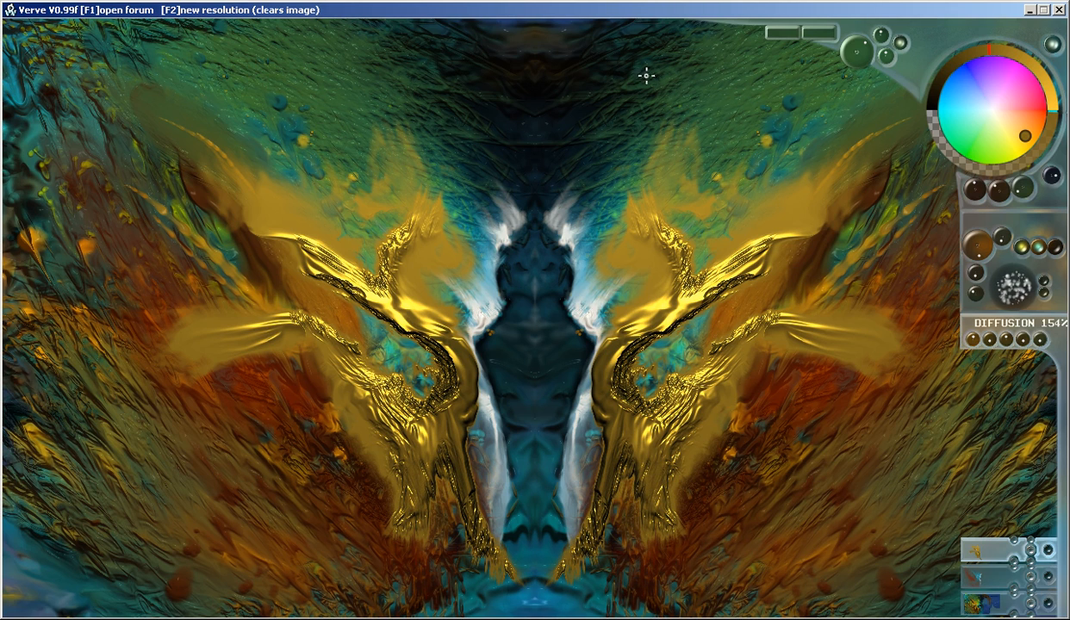
Set the brush bristles to 100% and paint curved gold horns and thin tendrils above the figure's head and shoulders.
{"action": "mouse_move", "coordinate": [595, 110]}
{"action": "left_mouse_down"}
{"action": "mouse_move", "coordinate": [601, 140]}
{"action": "mouse_move", "coordinate": [586, 106]}
{"action": "left_mouse_up"}
{"action": "scroll", "coordinate": [584, 138], "scroll_direction": "up", "scroll_amount": 3}
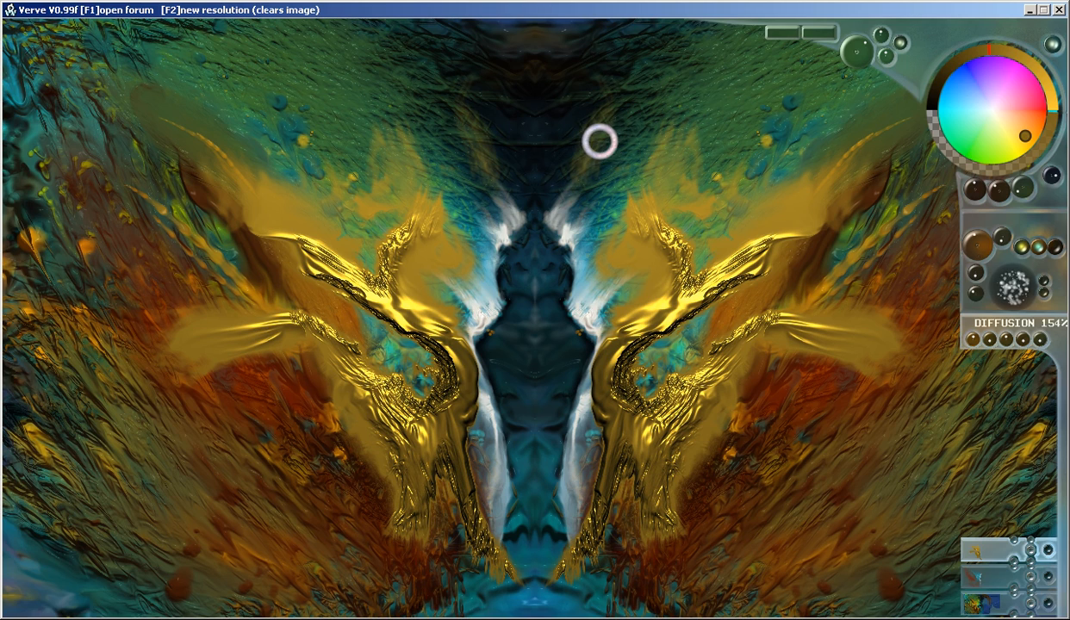
{"action": "left_click_drag", "start_coordinate": [976, 276], "coordinate": [977, 246]}
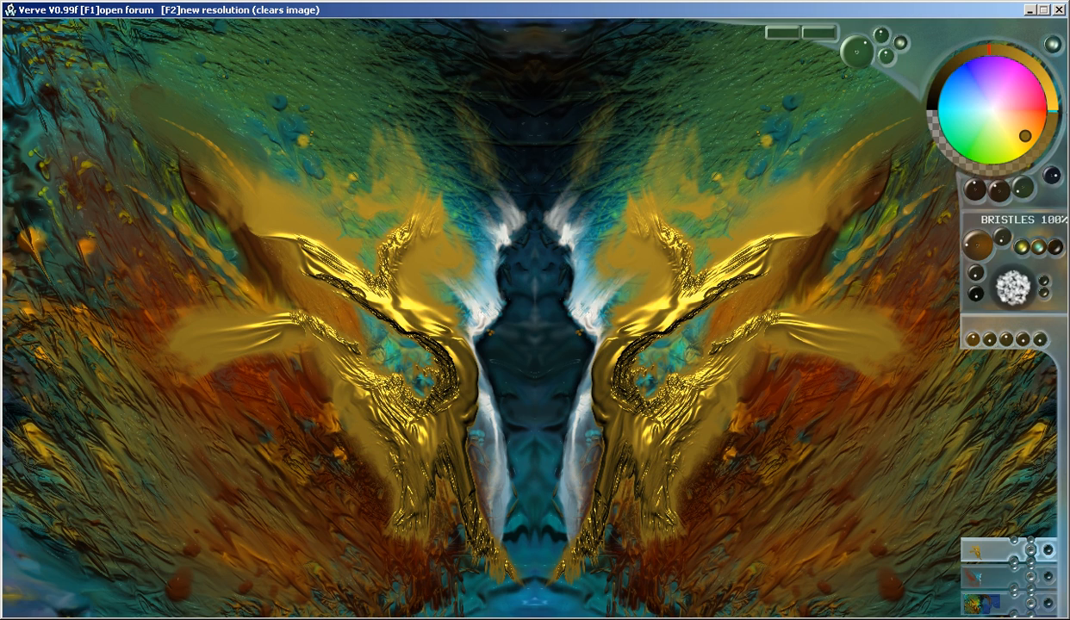
{"action": "mouse_move", "coordinate": [601, 75]}
{"action": "left_mouse_down"}
{"action": "mouse_move", "coordinate": [611, 173]}
{"action": "mouse_move", "coordinate": [591, 240]}
{"action": "left_mouse_up"}
{"action": "mouse_move", "coordinate": [596, 146]}
{"action": "left_mouse_down"}
{"action": "mouse_move", "coordinate": [612, 207]}
{"action": "mouse_move", "coordinate": [608, 266]}
{"action": "mouse_move", "coordinate": [649, 155]}
{"action": "mouse_move", "coordinate": [642, 212]}
{"action": "mouse_move", "coordinate": [783, 97]}
{"action": "mouse_move", "coordinate": [662, 189]}
{"action": "left_mouse_up"}
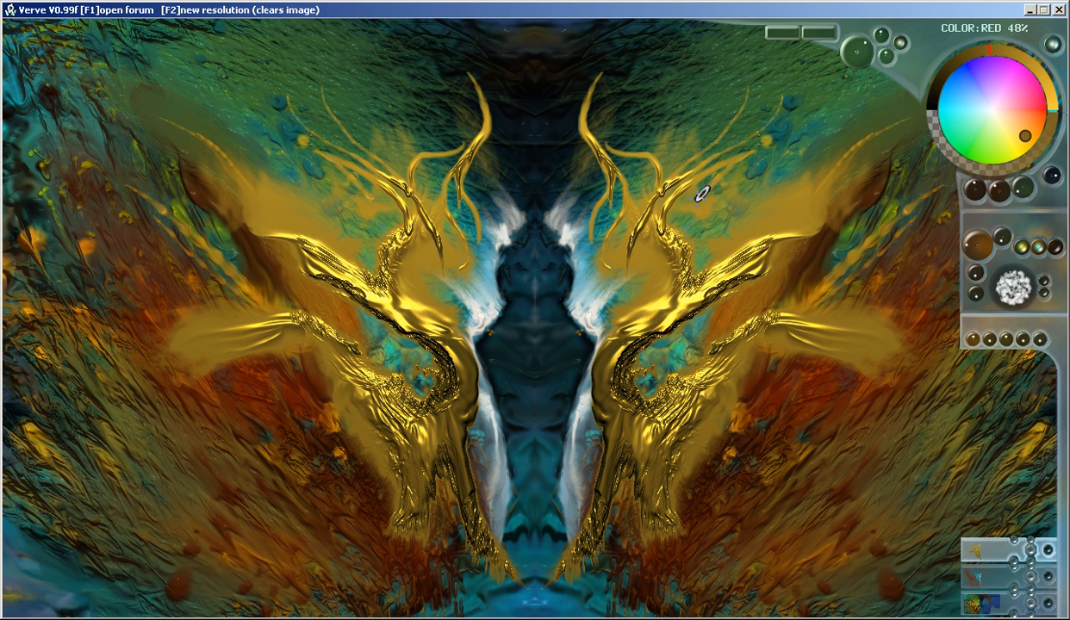
Choose a neutral grey and paint curled silver strokes over the upper gold branches and inside the inner wing hollows.
{"action": "left_click", "coordinate": [995, 116]}
{"action": "mouse_move", "coordinate": [719, 165]}
{"action": "left_mouse_down"}
{"action": "mouse_move", "coordinate": [699, 194]}
{"action": "mouse_move", "coordinate": [696, 237]}
{"action": "mouse_move", "coordinate": [722, 222]}
{"action": "mouse_move", "coordinate": [699, 230]}
{"action": "mouse_move", "coordinate": [707, 184]}
{"action": "mouse_move", "coordinate": [783, 152]}
{"action": "left_mouse_up"}
{"action": "mouse_move", "coordinate": [791, 264]}
{"action": "left_mouse_down"}
{"action": "mouse_move", "coordinate": [651, 332]}
{"action": "mouse_move", "coordinate": [627, 369]}
{"action": "mouse_move", "coordinate": [664, 362]}
{"action": "mouse_move", "coordinate": [659, 354]}
{"action": "left_mouse_up"}
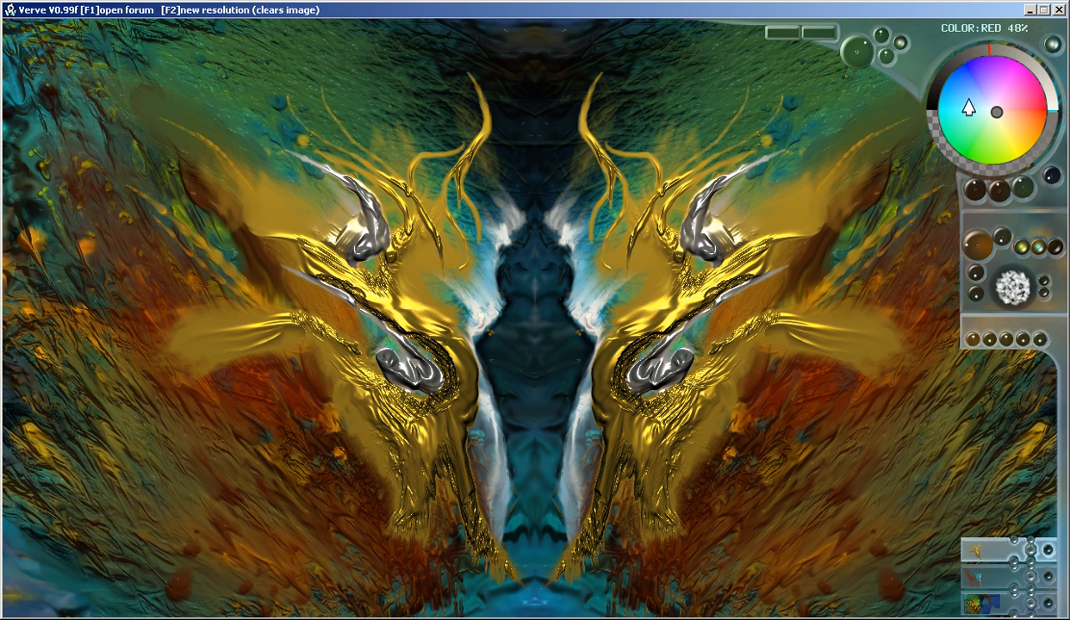
Choose a deep blue and smear the gold shapes' lower tips and outer side arms into ragged, feathered ends.
{"action": "left_click_drag", "start_coordinate": [975, 109], "coordinate": [951, 84]}
{"action": "mouse_move", "coordinate": [765, 326]}
{"action": "left_mouse_down"}
{"action": "mouse_move", "coordinate": [759, 375]}
{"action": "mouse_move", "coordinate": [700, 480]}
{"action": "mouse_move", "coordinate": [702, 585]}
{"action": "left_mouse_up"}
{"action": "key", "text": "ctrl+z"}
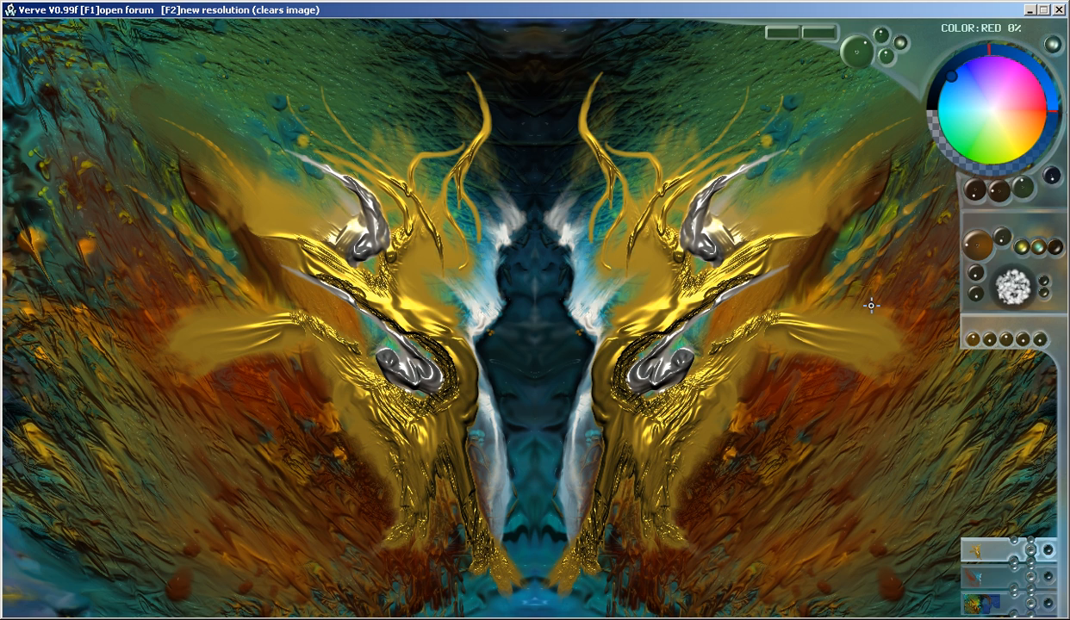
{"action": "mouse_move", "coordinate": [915, 338]}
{"action": "left_mouse_down"}
{"action": "mouse_move", "coordinate": [855, 325]}
{"action": "mouse_move", "coordinate": [917, 328]}
{"action": "mouse_move", "coordinate": [790, 352]}
{"action": "mouse_move", "coordinate": [891, 365]}
{"action": "mouse_move", "coordinate": [827, 356]}
{"action": "mouse_move", "coordinate": [845, 329]}
{"action": "mouse_move", "coordinate": [818, 295]}
{"action": "left_mouse_up"}
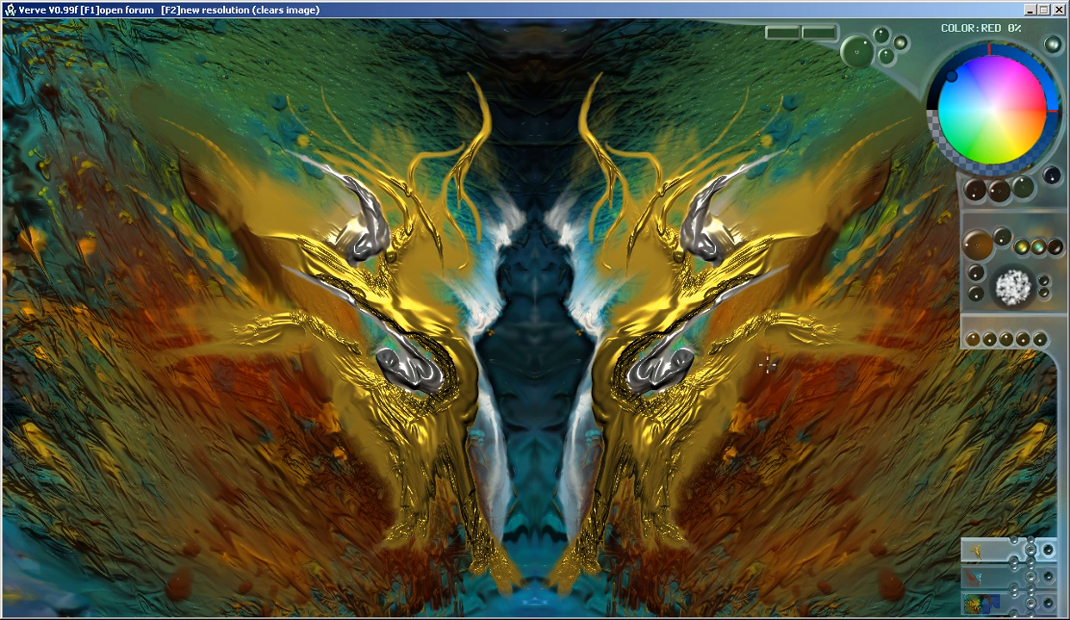